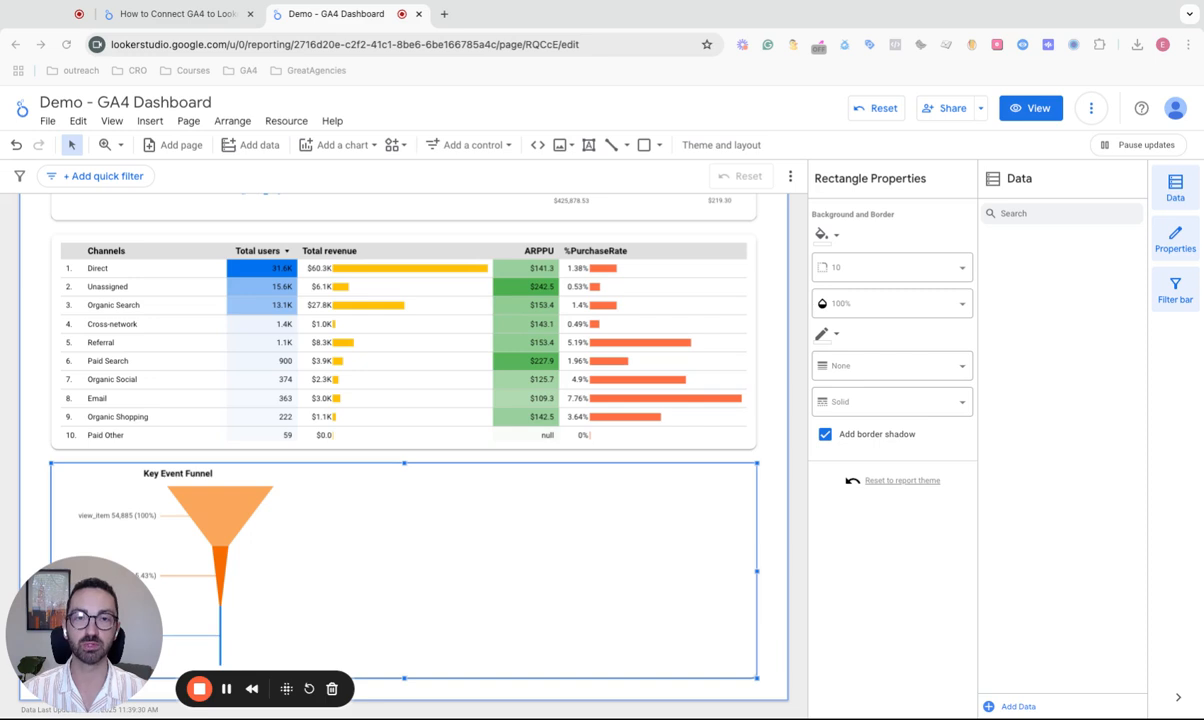
Step: Add a doughnut chart in the empty space beside the Key Event Funnel, using the reference dashboard's Devices chart as a guide
{"action": "left_click", "coordinate": [155, 14]}
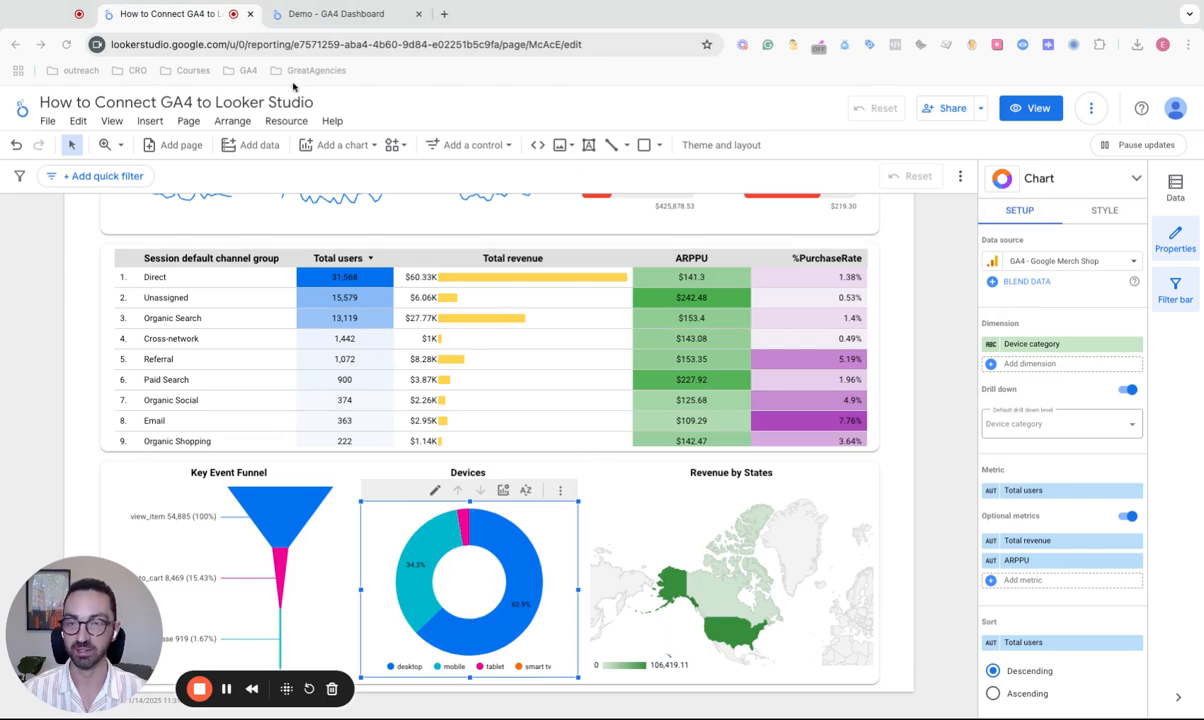
{"action": "left_click", "coordinate": [290, 15]}
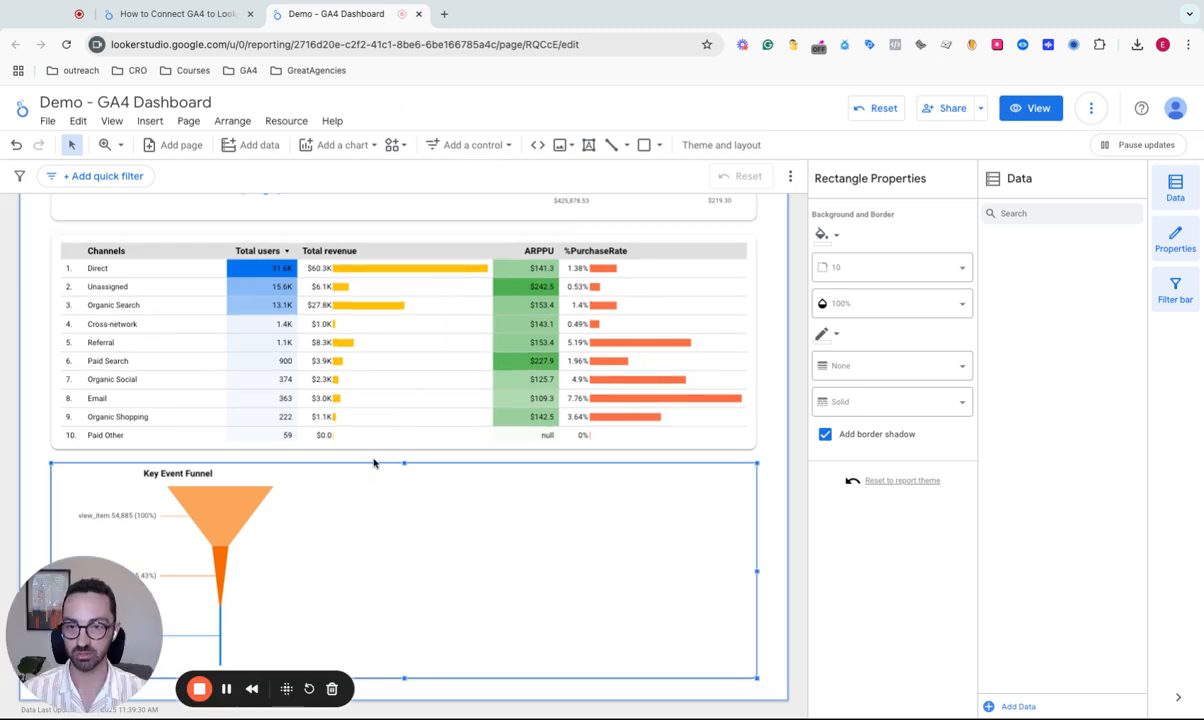
{"action": "left_click", "coordinate": [376, 460]}
{"action": "left_click", "coordinate": [345, 145]}
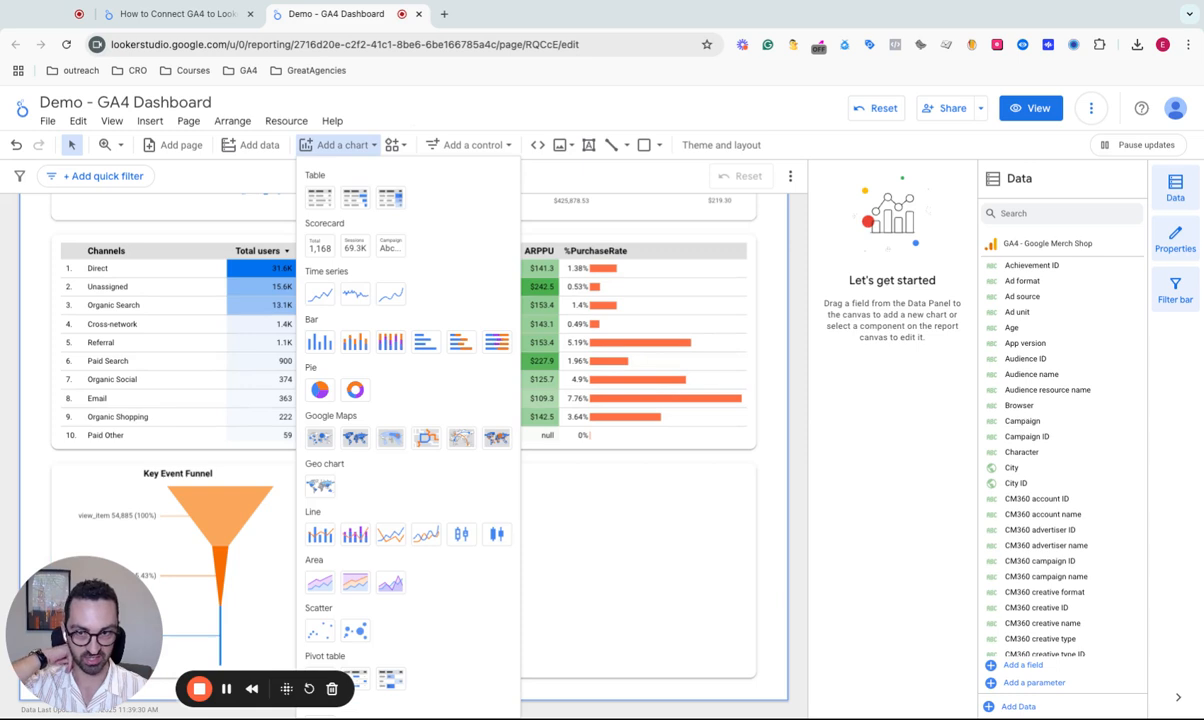
{"action": "left_click", "coordinate": [355, 390]}
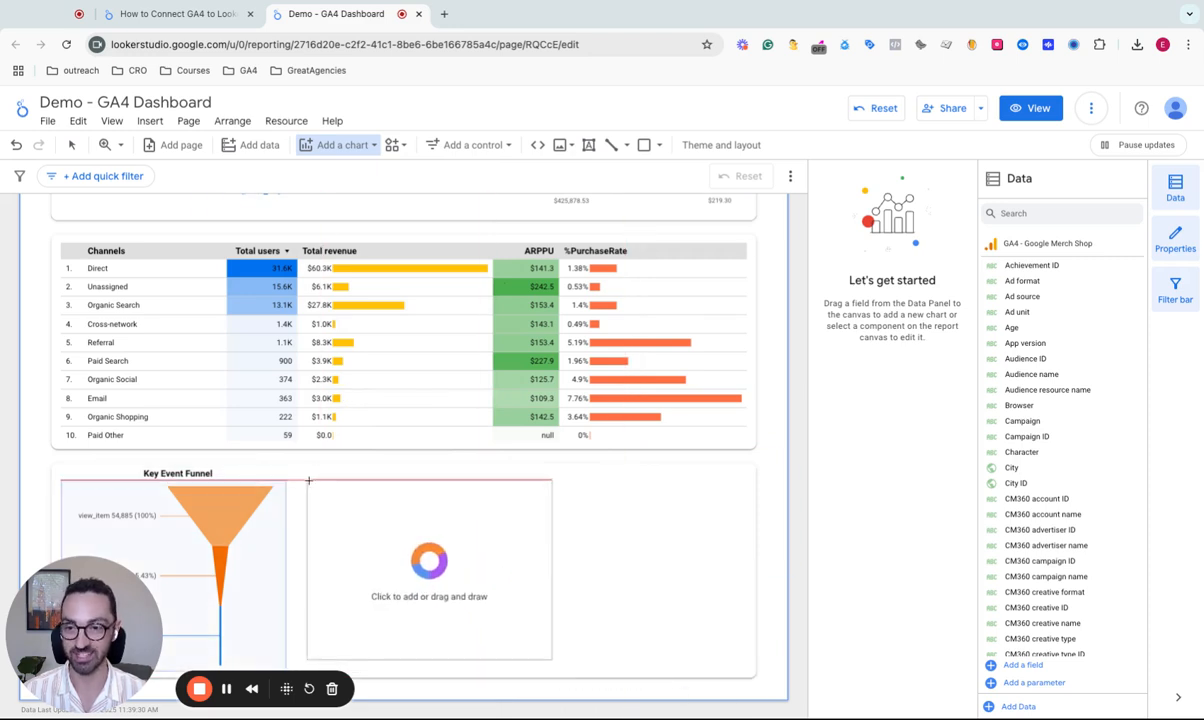
{"action": "left_click_drag", "start_coordinate": [308, 482], "coordinate": [562, 673]}
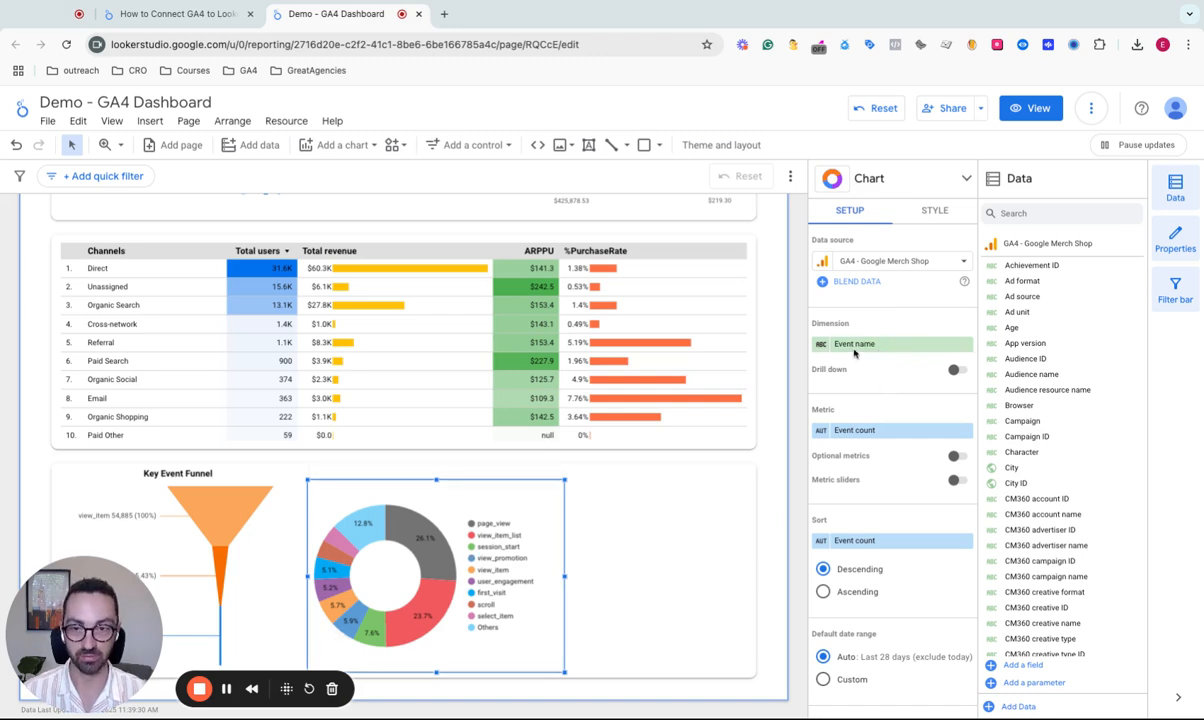
Step: Set the doughnut chart's dimension to Device category
{"action": "left_click", "coordinate": [923, 345]}
{"action": "type", "text": "dev"}
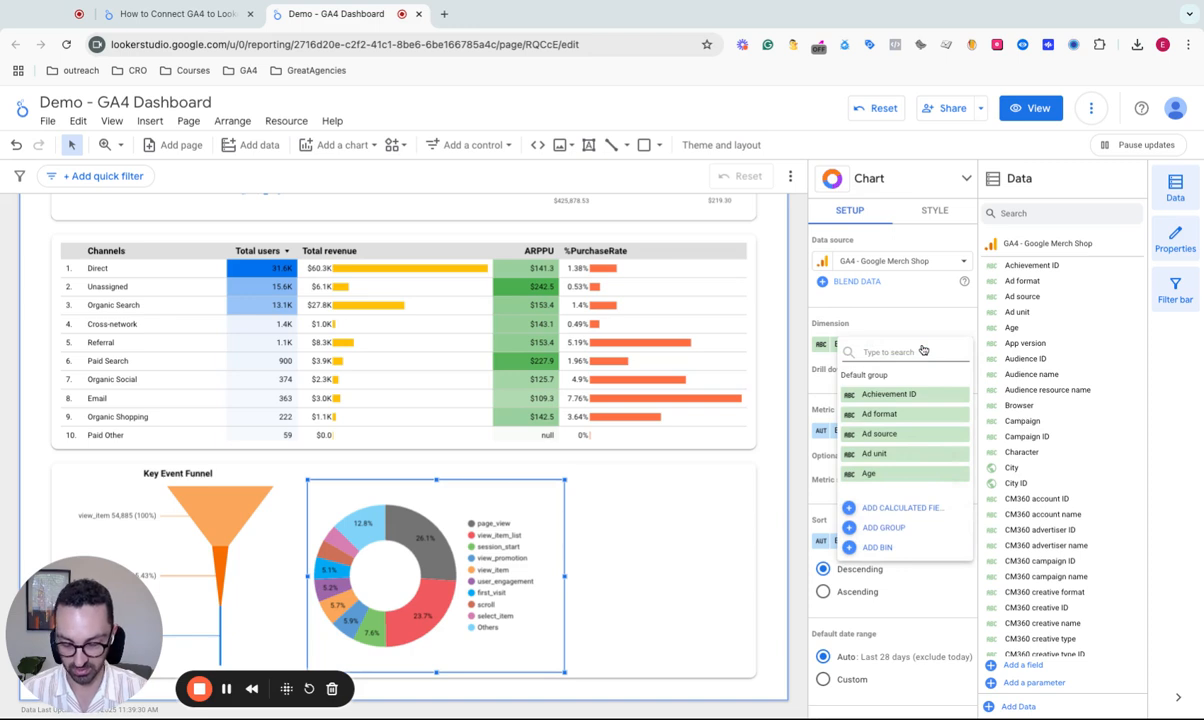
{"action": "type", "text": "ice"}
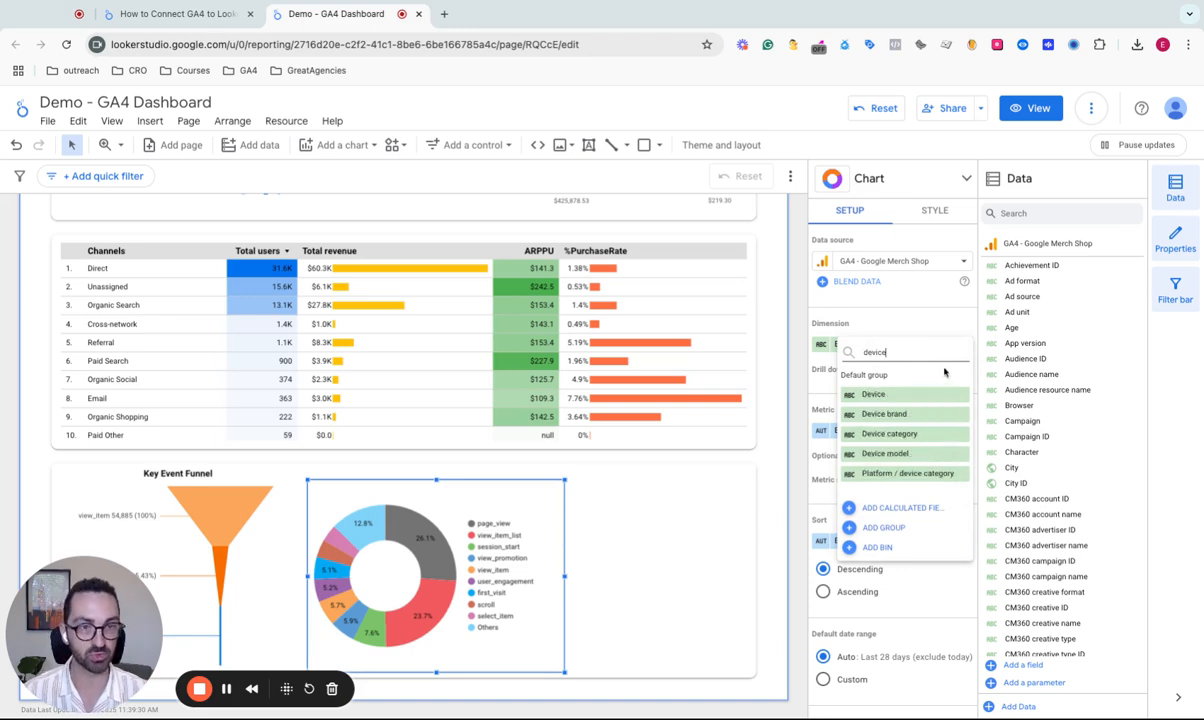
{"action": "left_click", "coordinate": [906, 434]}
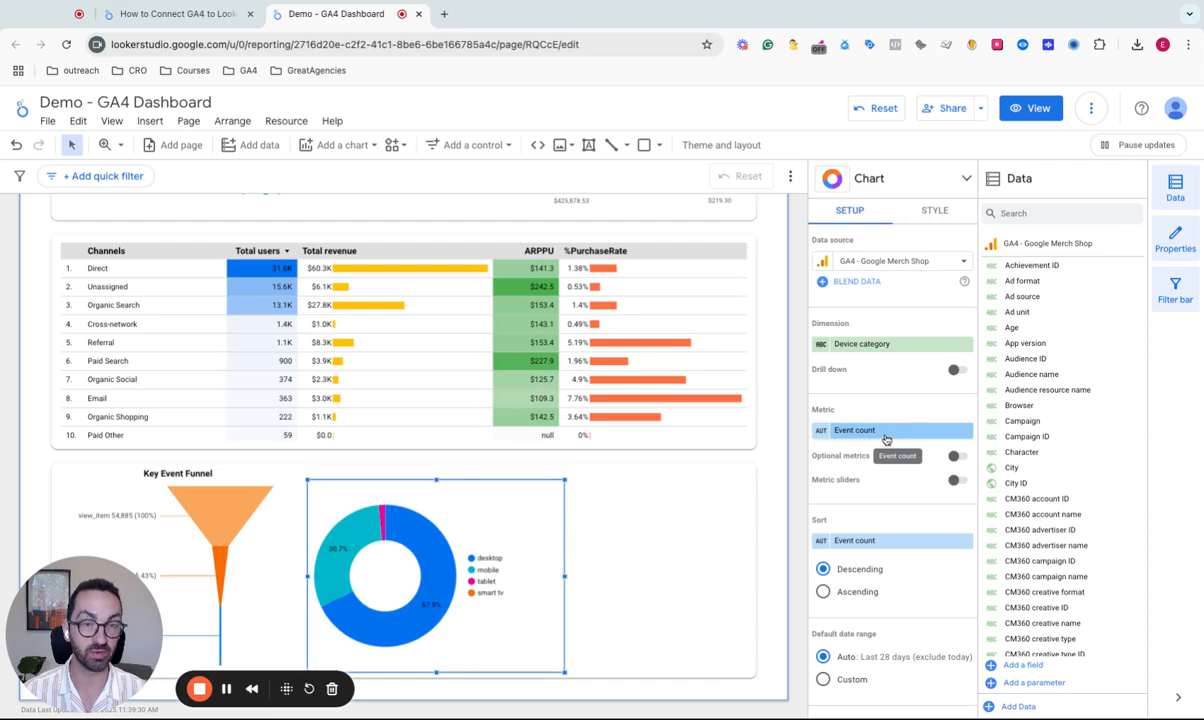
Step: Check the metric of the reference report's Devices chart and set the new doughnut chart's metric to Total users
{"action": "left_click", "coordinate": [203, 16]}
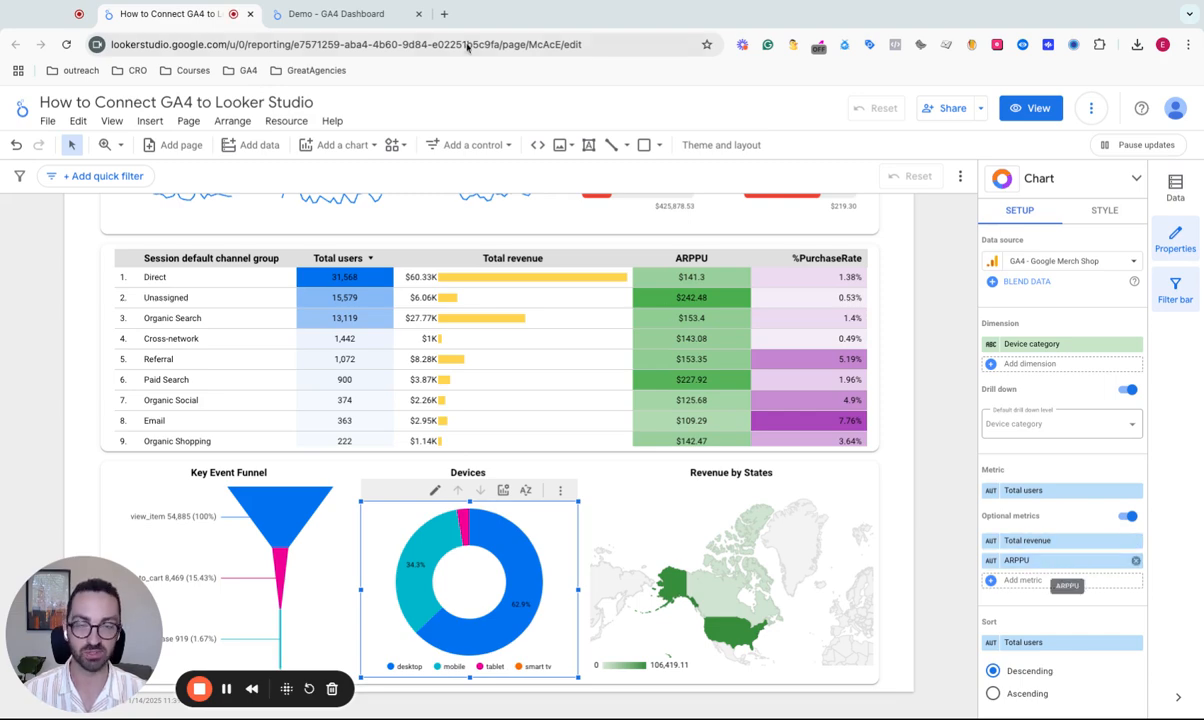
{"action": "left_click", "coordinate": [323, 14]}
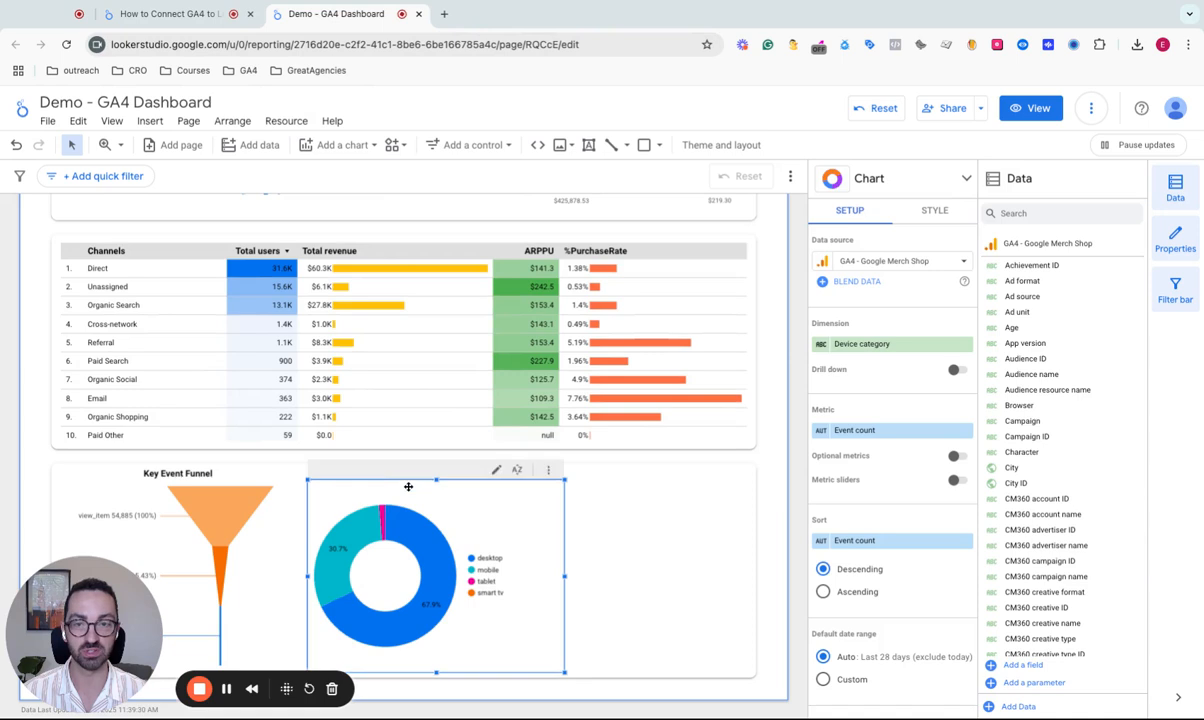
{"action": "left_click", "coordinate": [874, 431]}
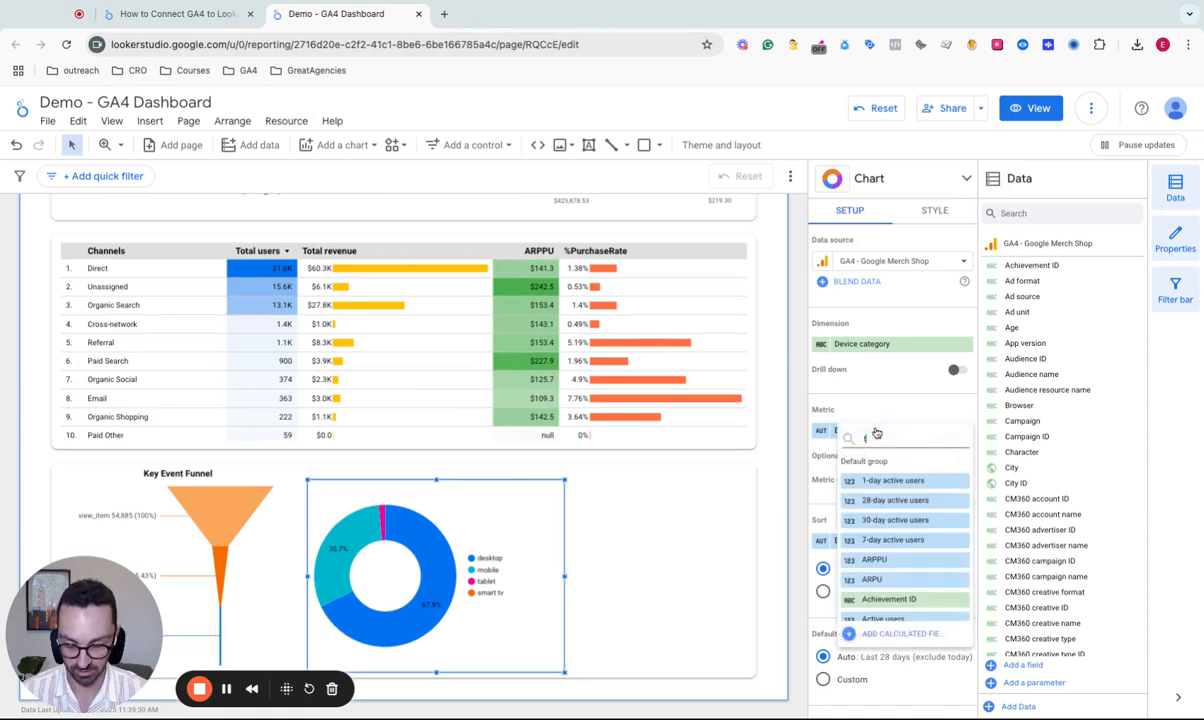
{"action": "type", "text": "total users"}
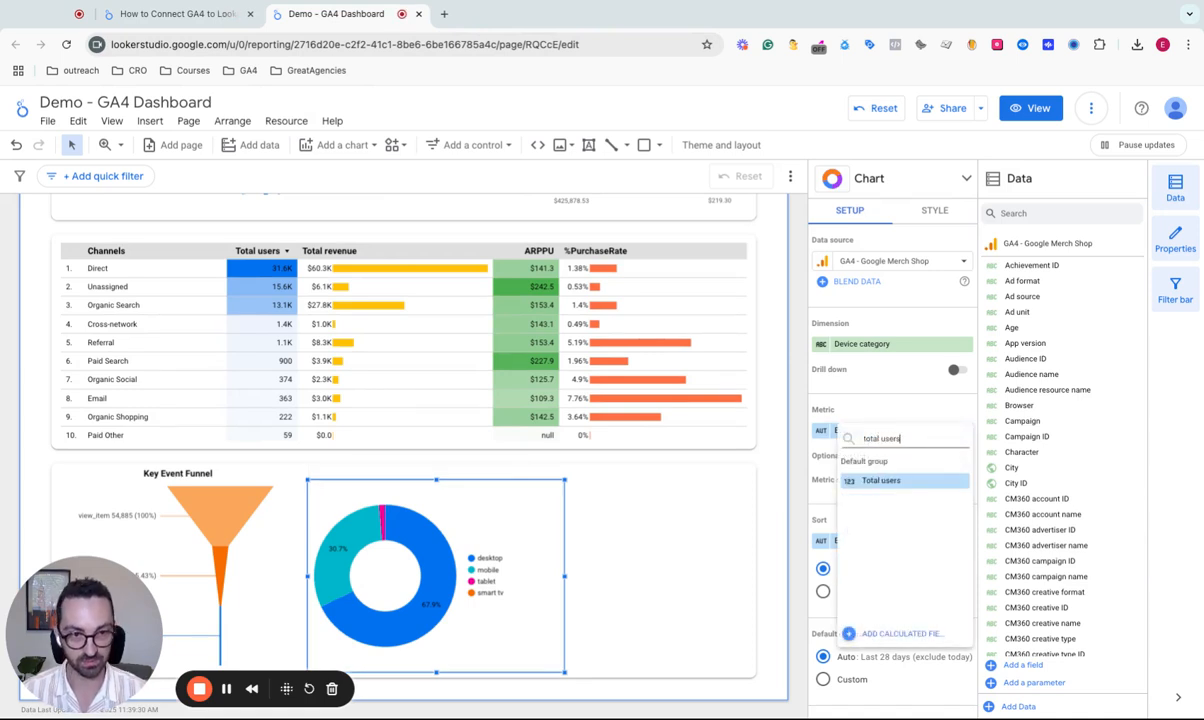
{"action": "left_click", "coordinate": [880, 480]}
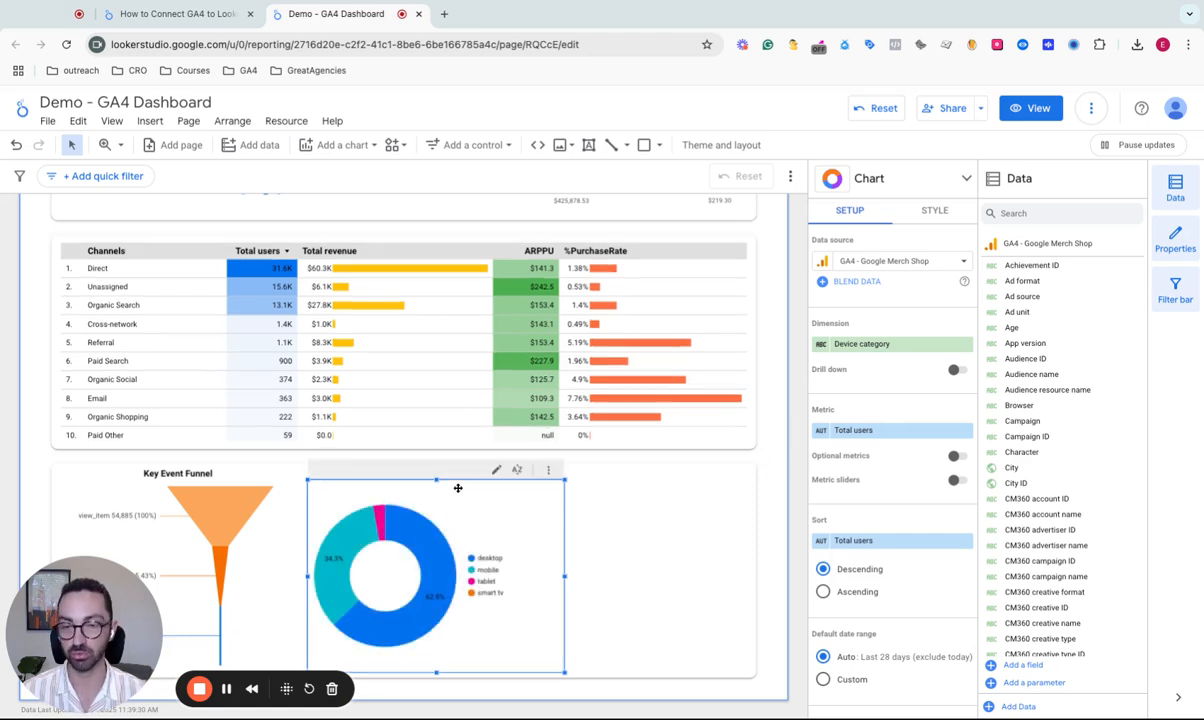
Step: Enable optional metrics on the doughnut chart and add Total revenue as one, following the reference report
{"action": "key", "text": "ctrl+shift+Tab"}
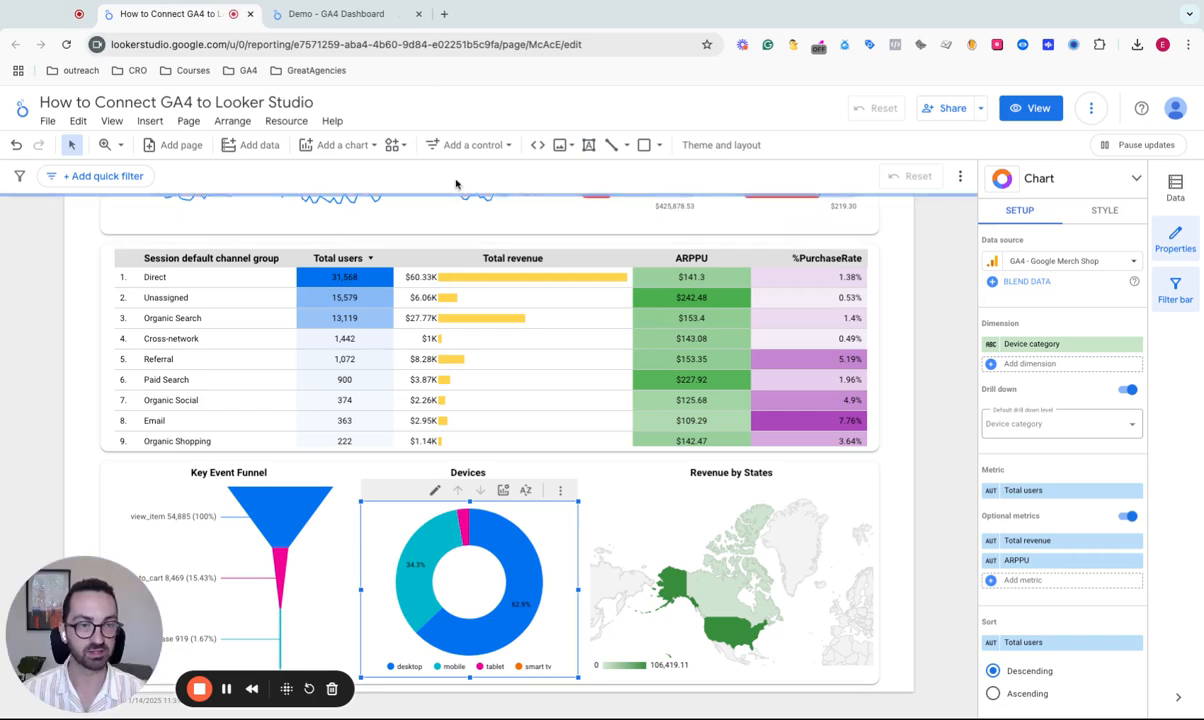
{"action": "left_click", "coordinate": [366, 16]}
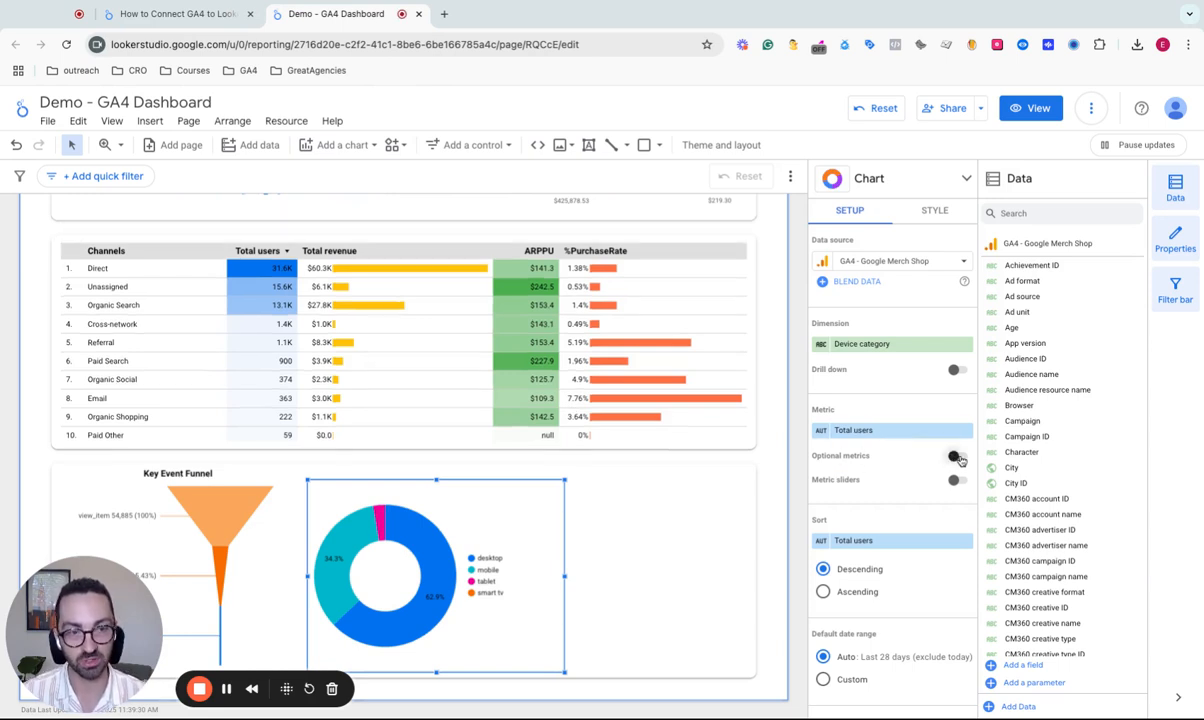
{"action": "left_click", "coordinate": [863, 456]}
{"action": "left_click", "coordinate": [879, 482]}
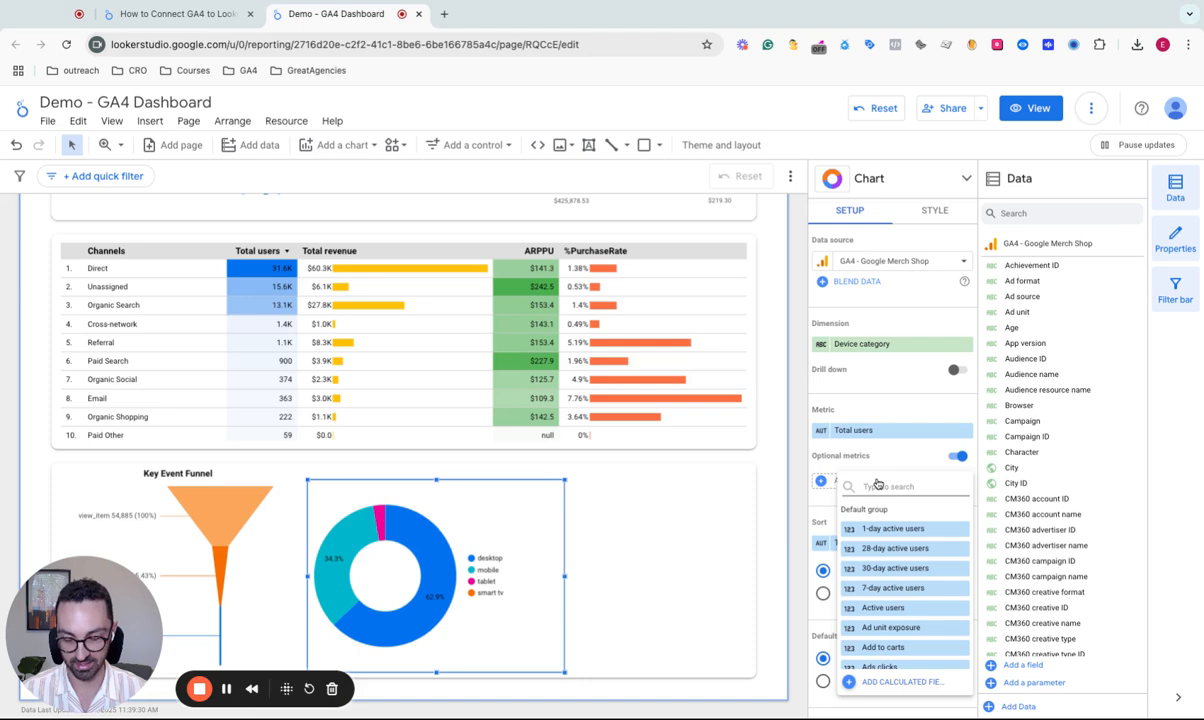
{"action": "type", "text": "revenue"}
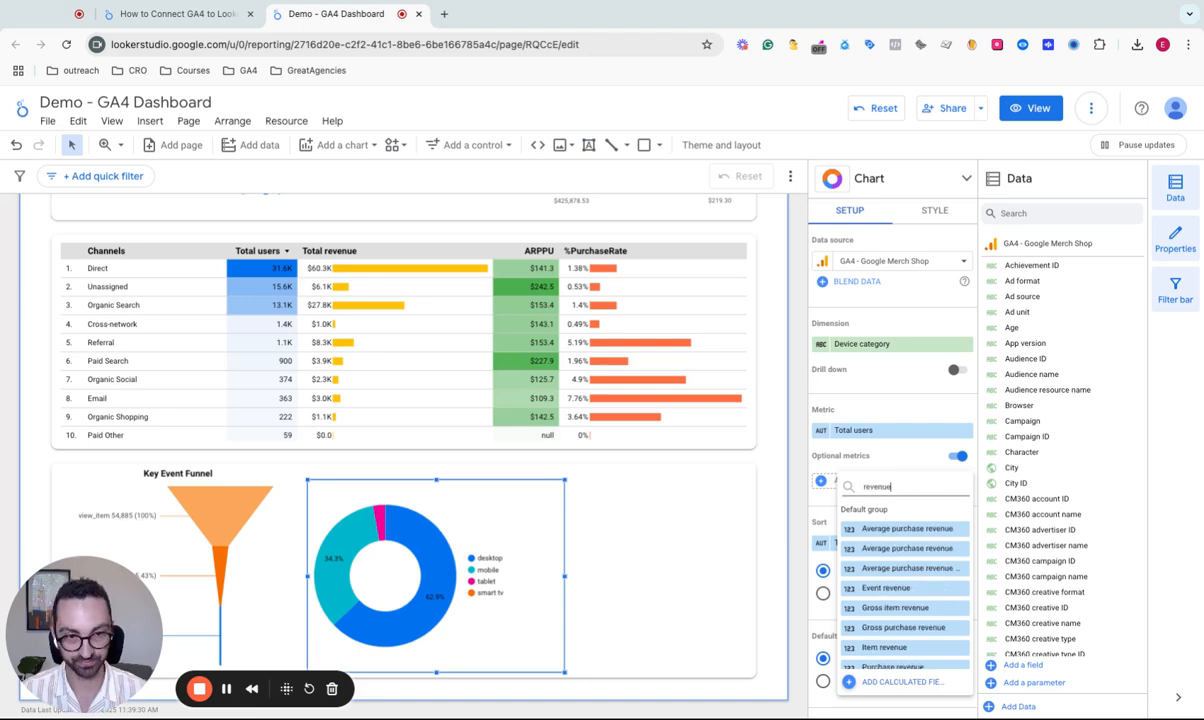
{"action": "scroll", "coordinate": [890, 640], "scroll_direction": "down", "scroll_amount": 2}
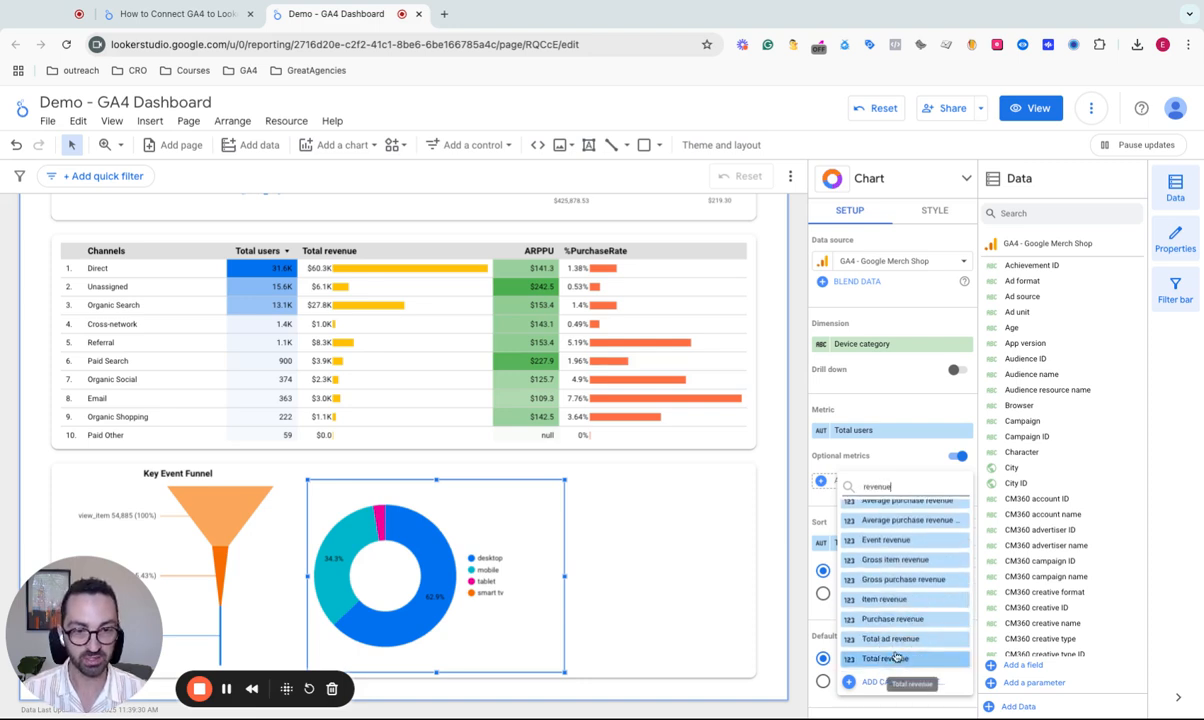
{"action": "left_click", "coordinate": [896, 657]}
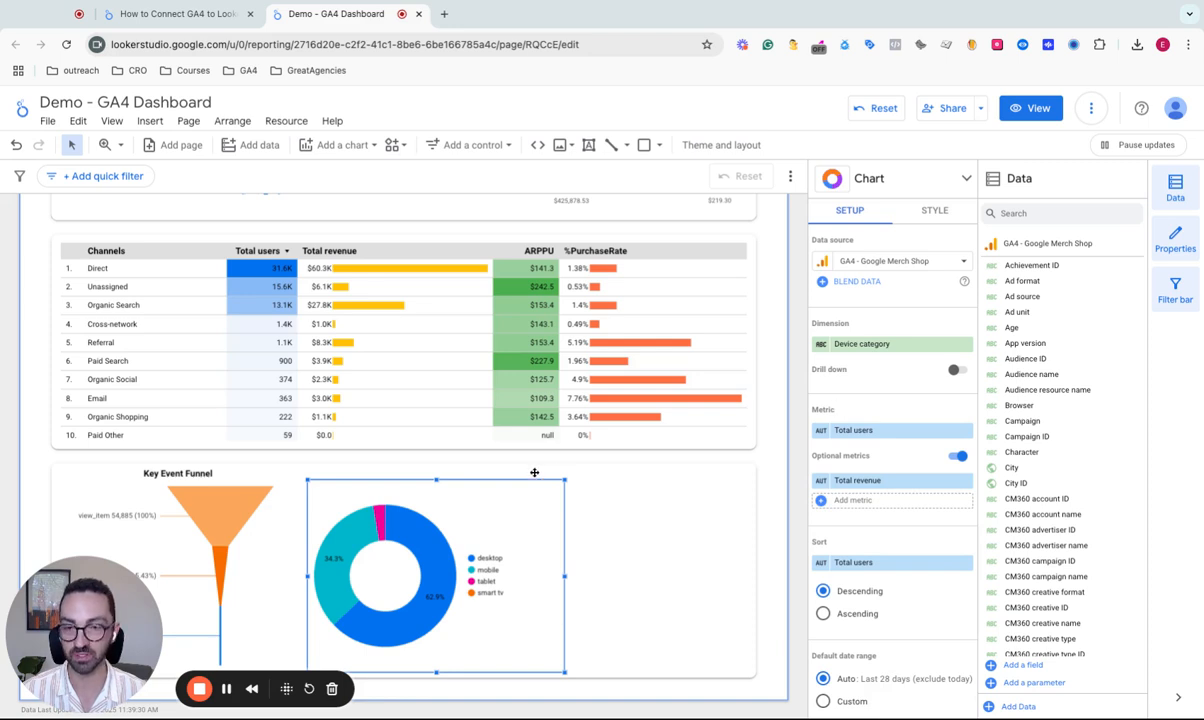
Step: Preview the doughnut chart by Total revenue through its optional metrics, then switch it back to Total users
{"action": "mouse_move", "coordinate": [442, 513]}
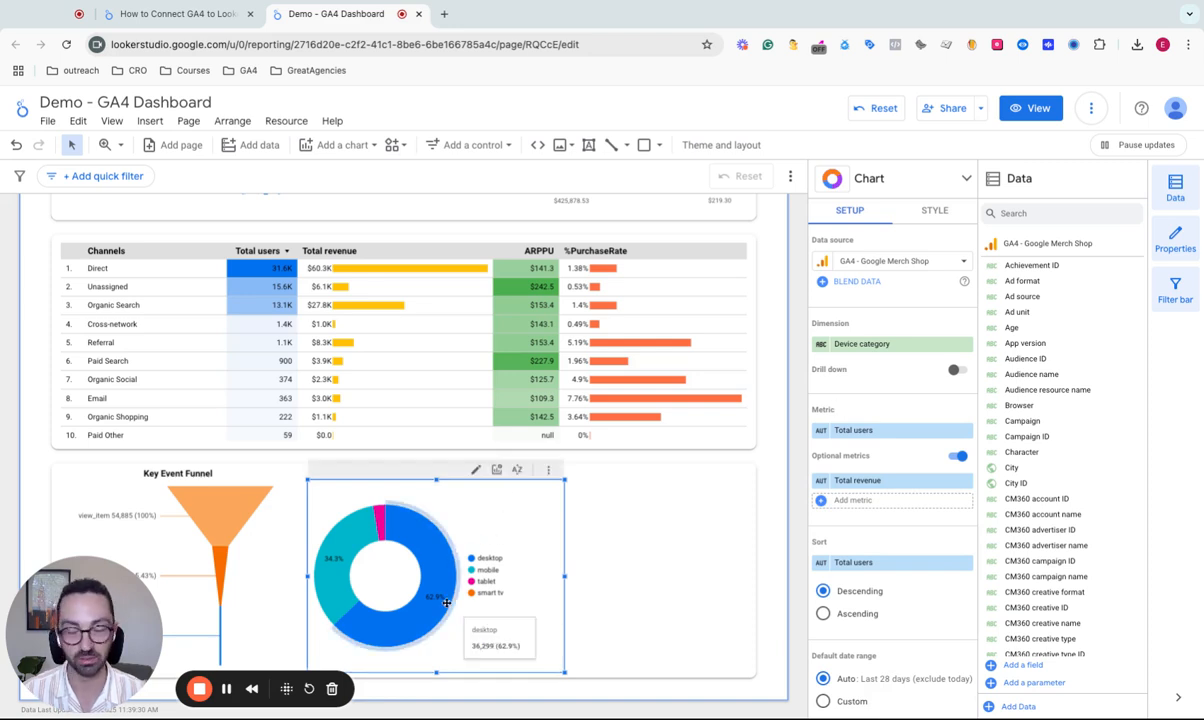
{"action": "mouse_move", "coordinate": [449, 540]}
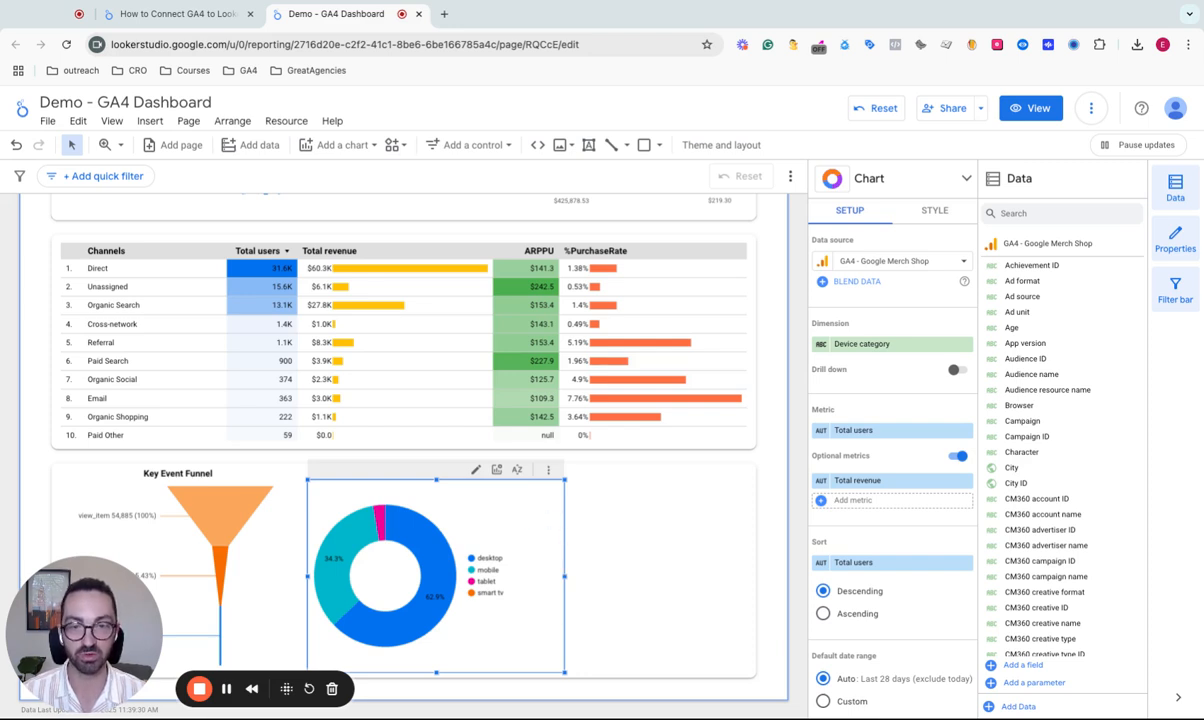
{"action": "left_click", "coordinate": [497, 471]}
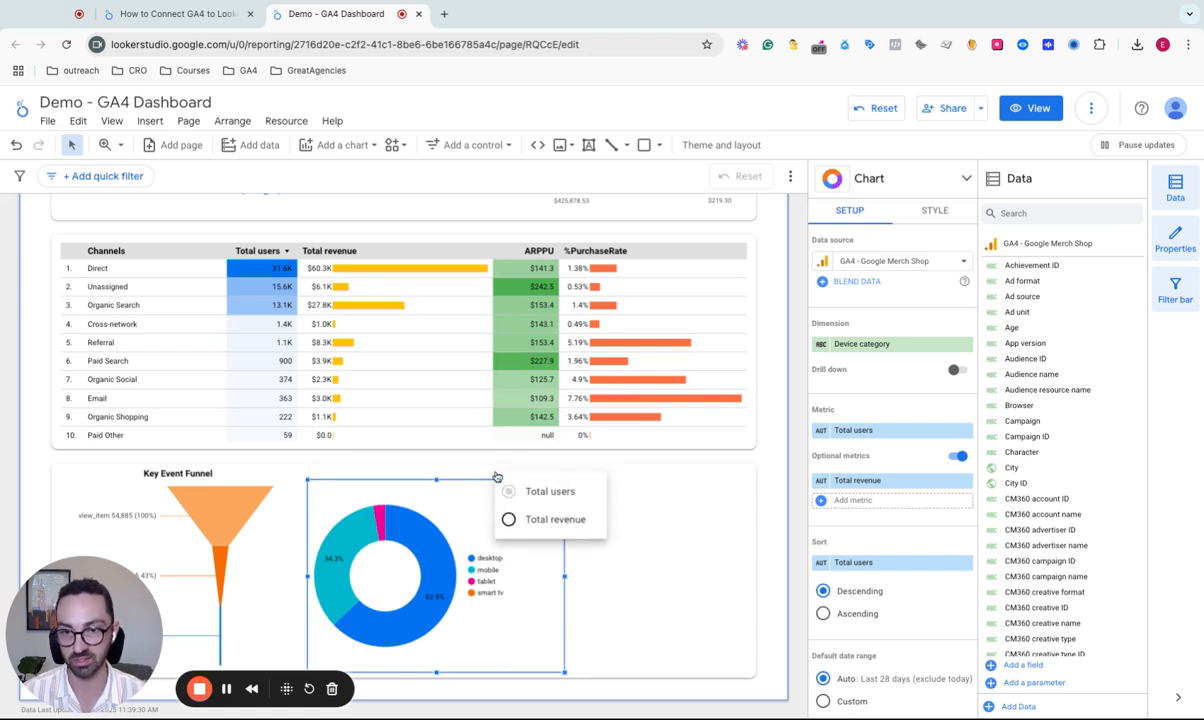
{"action": "left_click", "coordinate": [511, 520]}
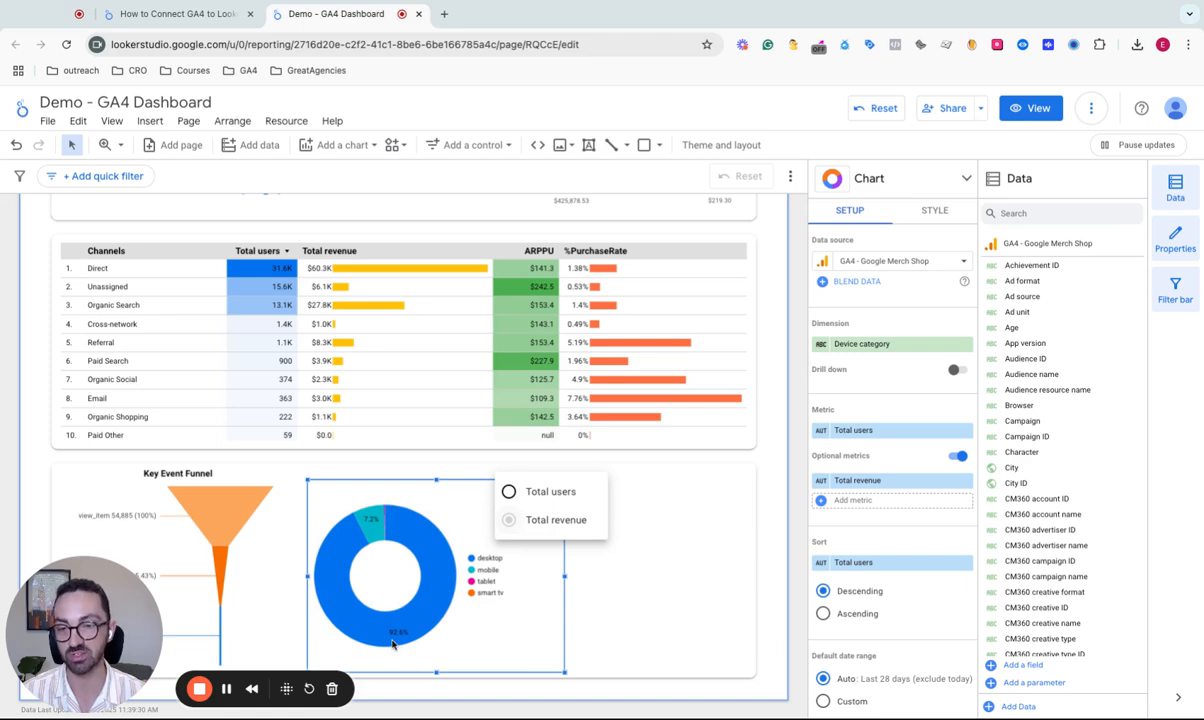
{"action": "left_click", "coordinate": [537, 519]}
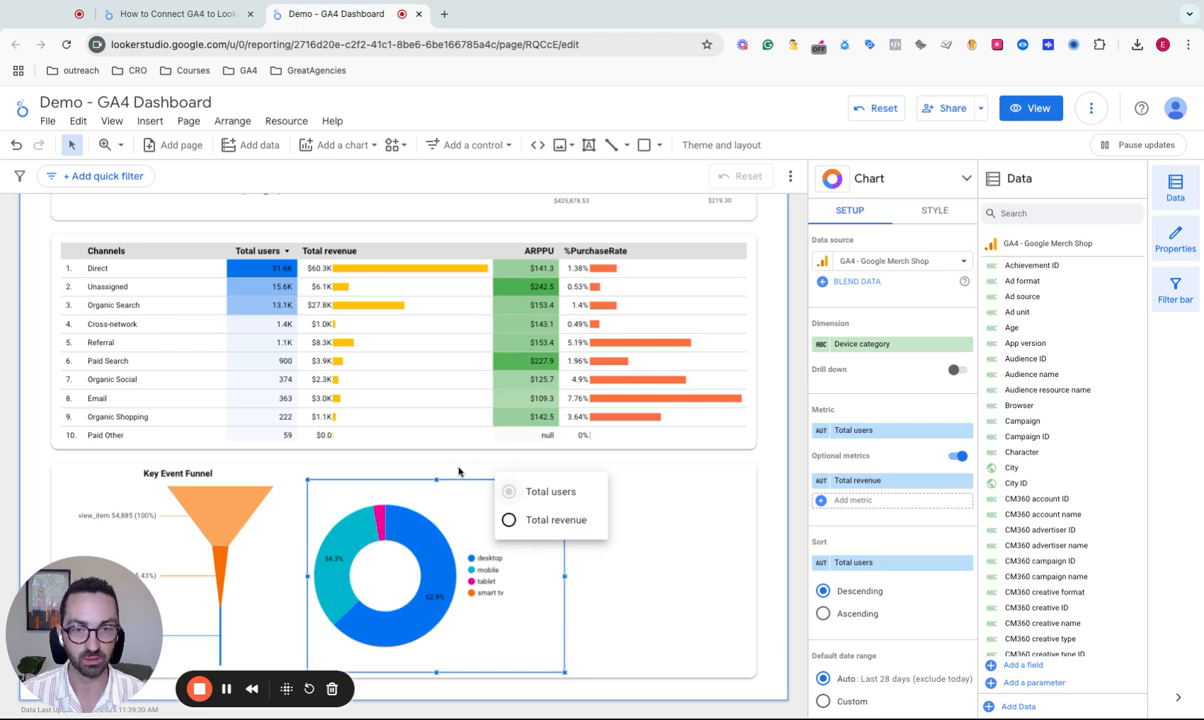
Step: Add ARPPU as a second optional metric of the doughnut chart
{"action": "left_click", "coordinate": [887, 502]}
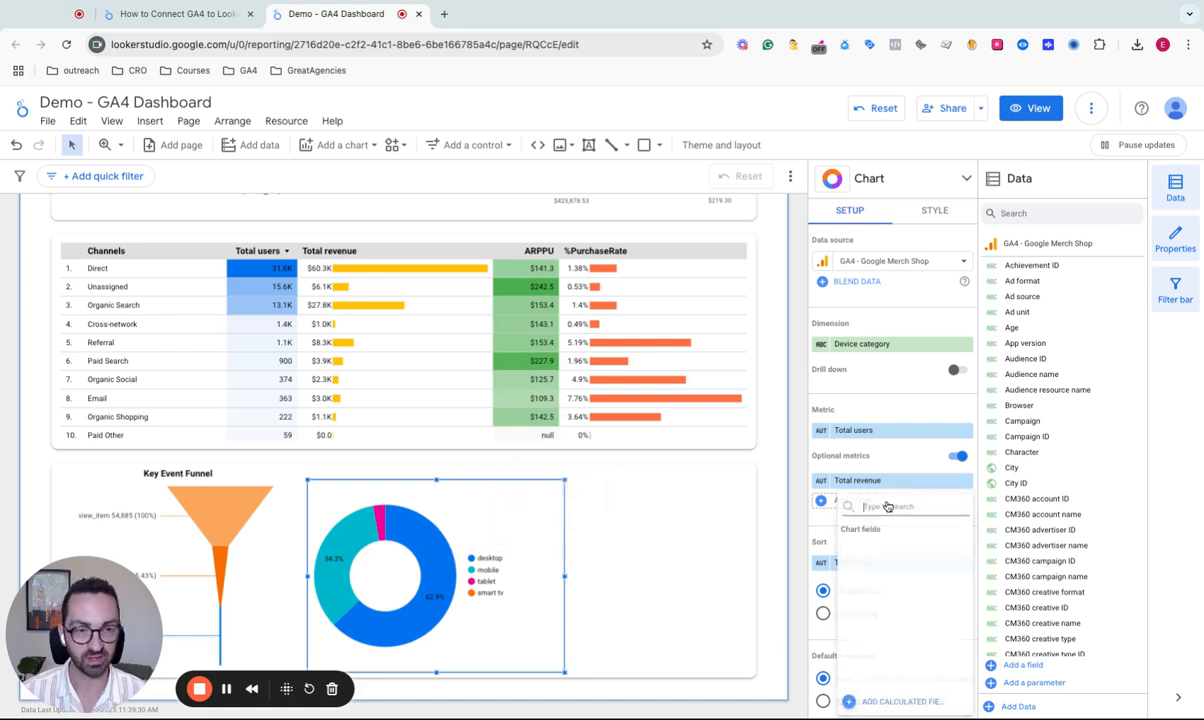
{"action": "left_click", "coordinate": [887, 506]}
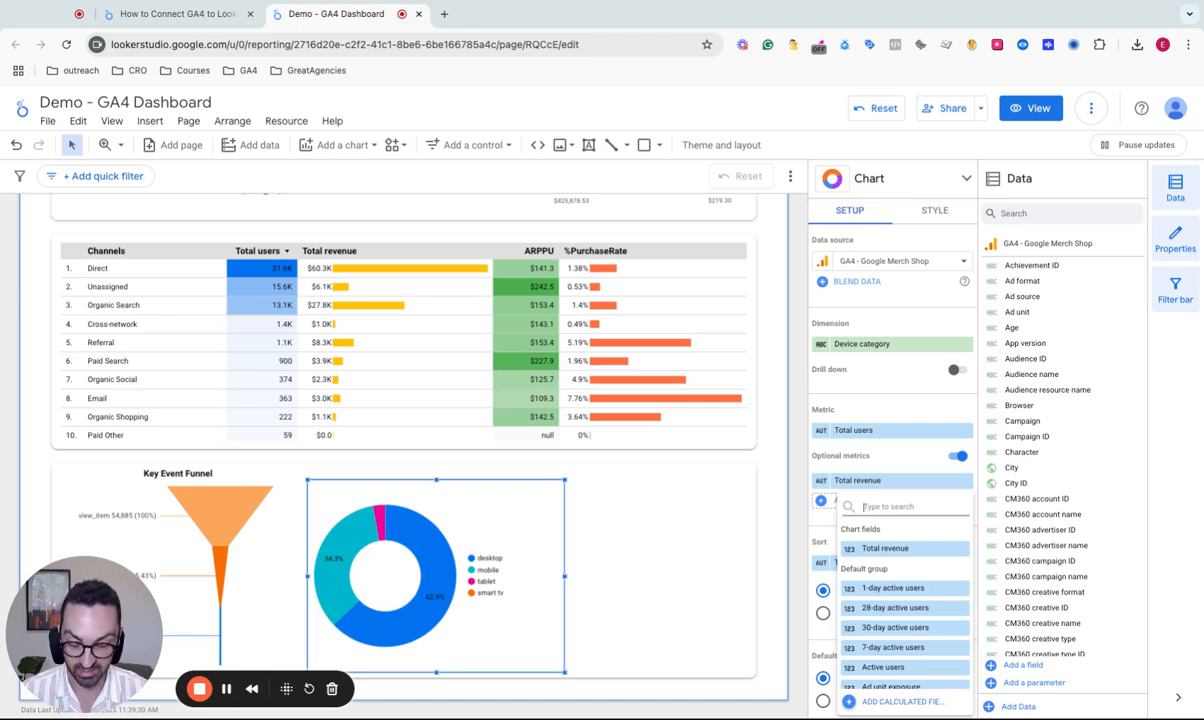
{"action": "type", "text": "e"}
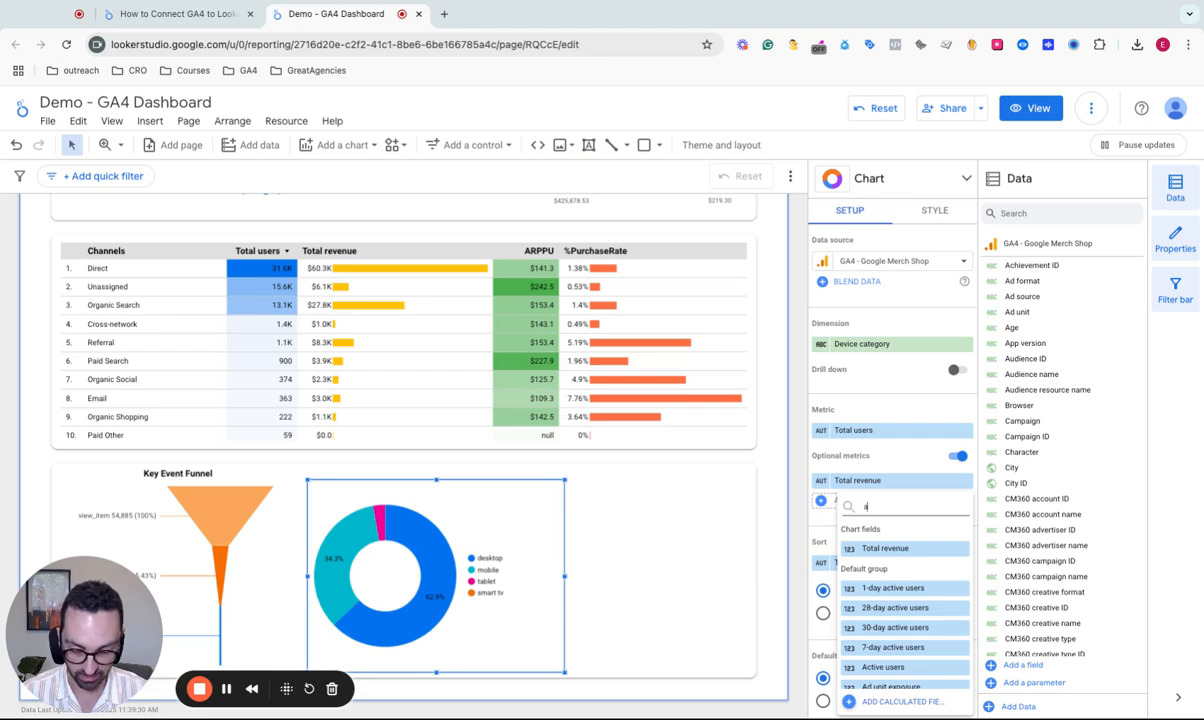
{"action": "type", "text": "rppu"}
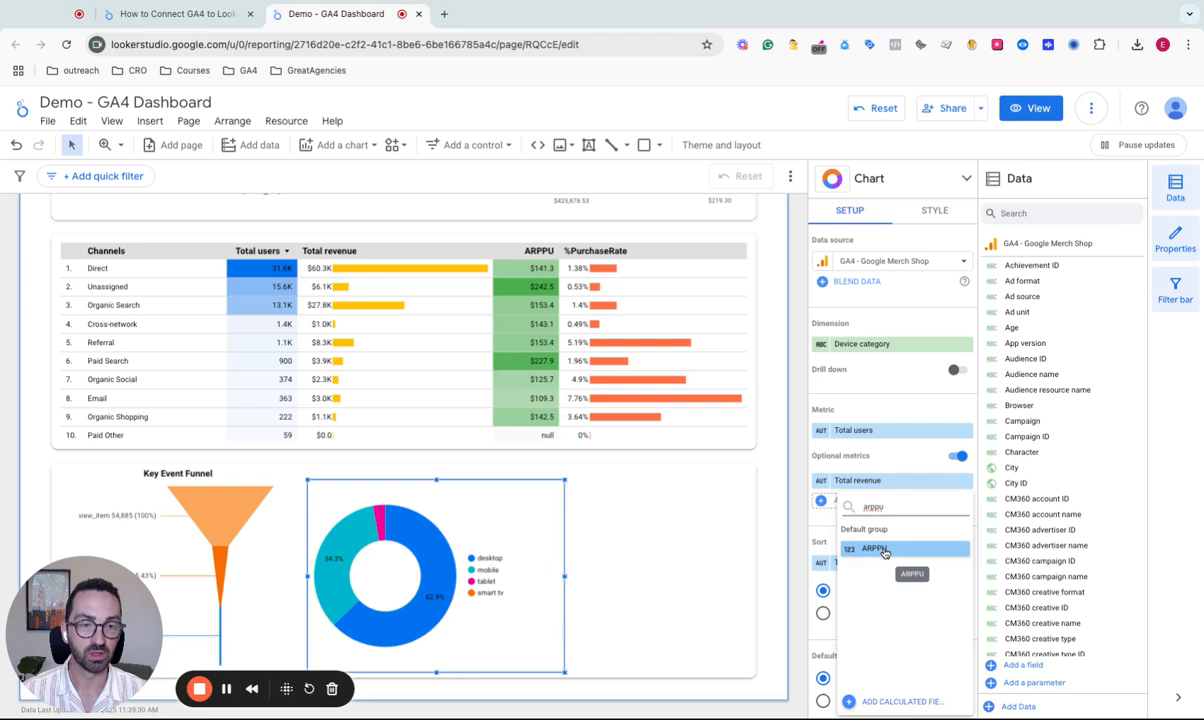
{"action": "left_click", "coordinate": [884, 551]}
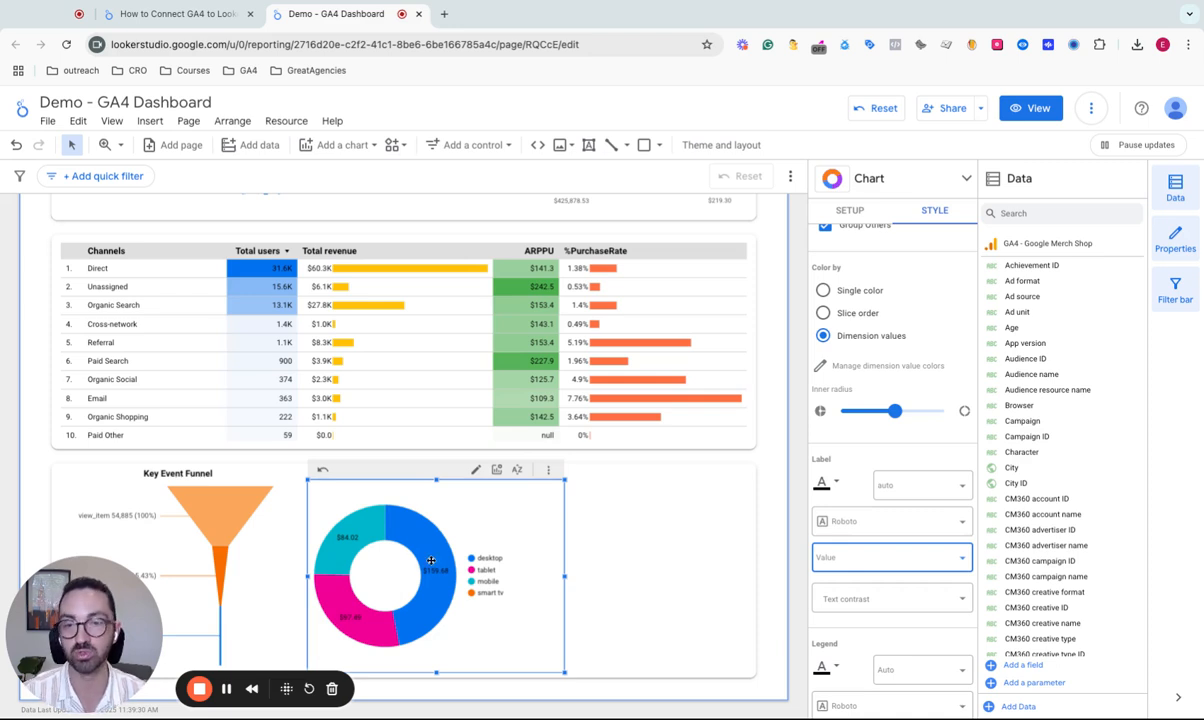
Step: Remove ARPPU from the doughnut chart's optional metrics
{"action": "left_click", "coordinate": [852, 211]}
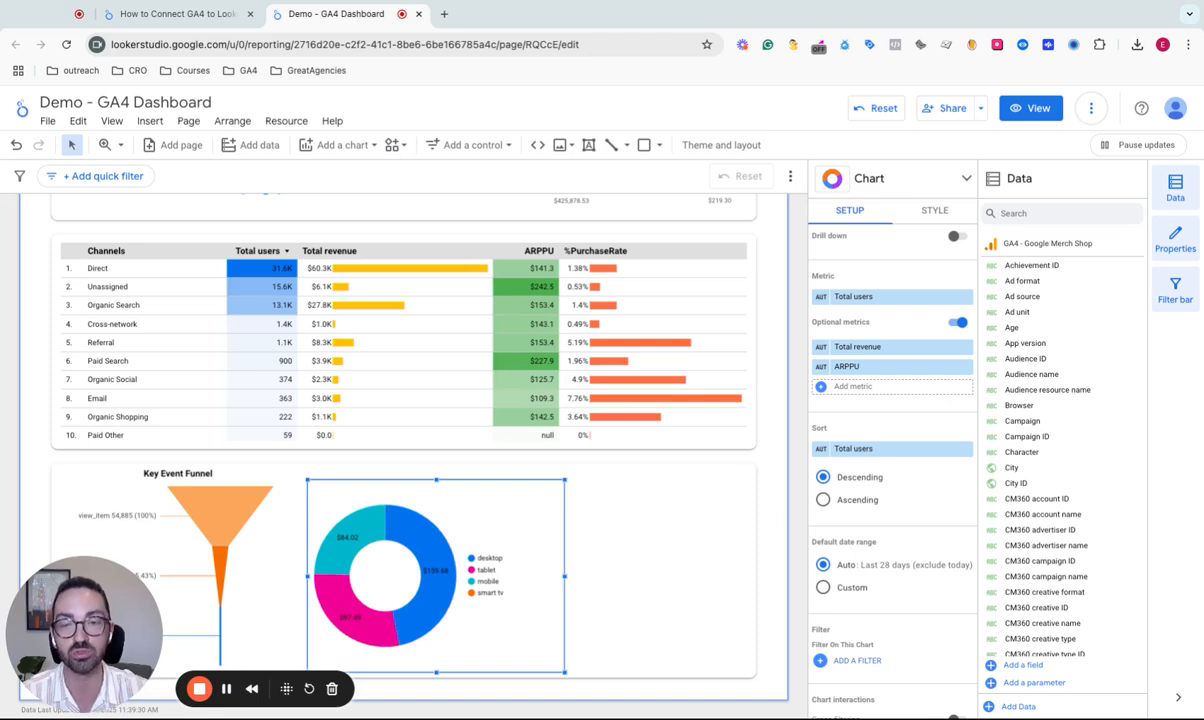
{"action": "left_click", "coordinate": [966, 367]}
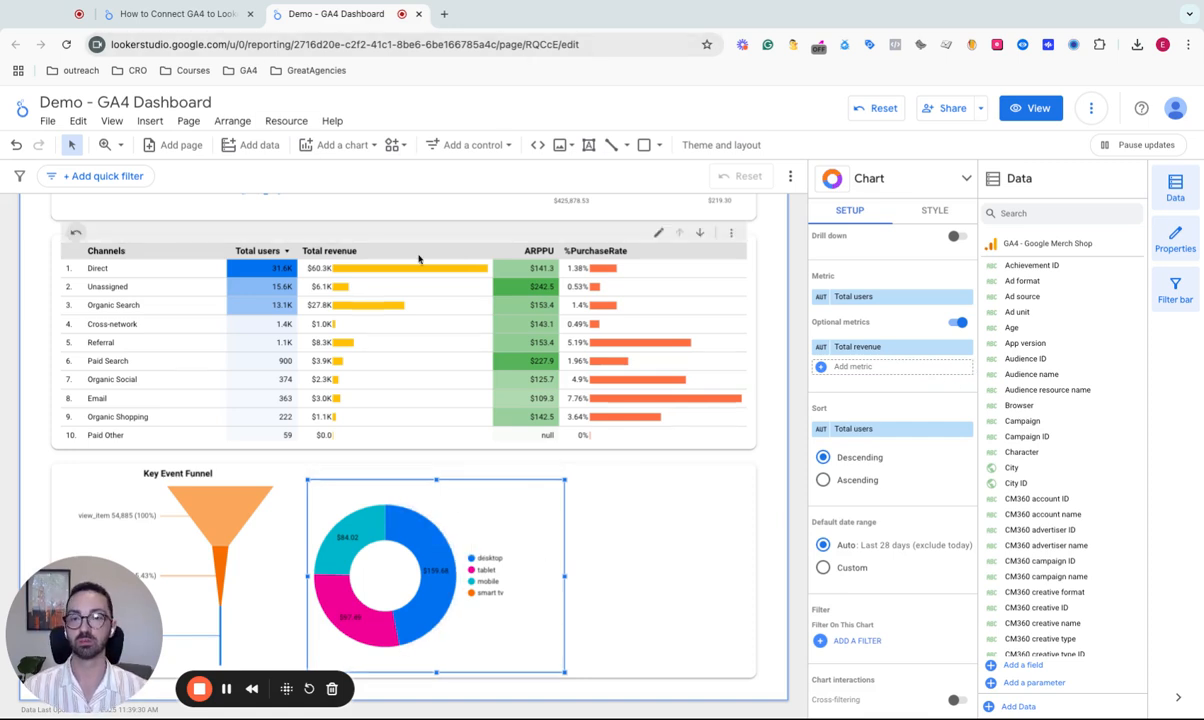
Step: Place a text box reading DEVICES in the empty area beside the doughnut chart, with the text bold and centred
{"action": "left_click", "coordinate": [589, 145]}
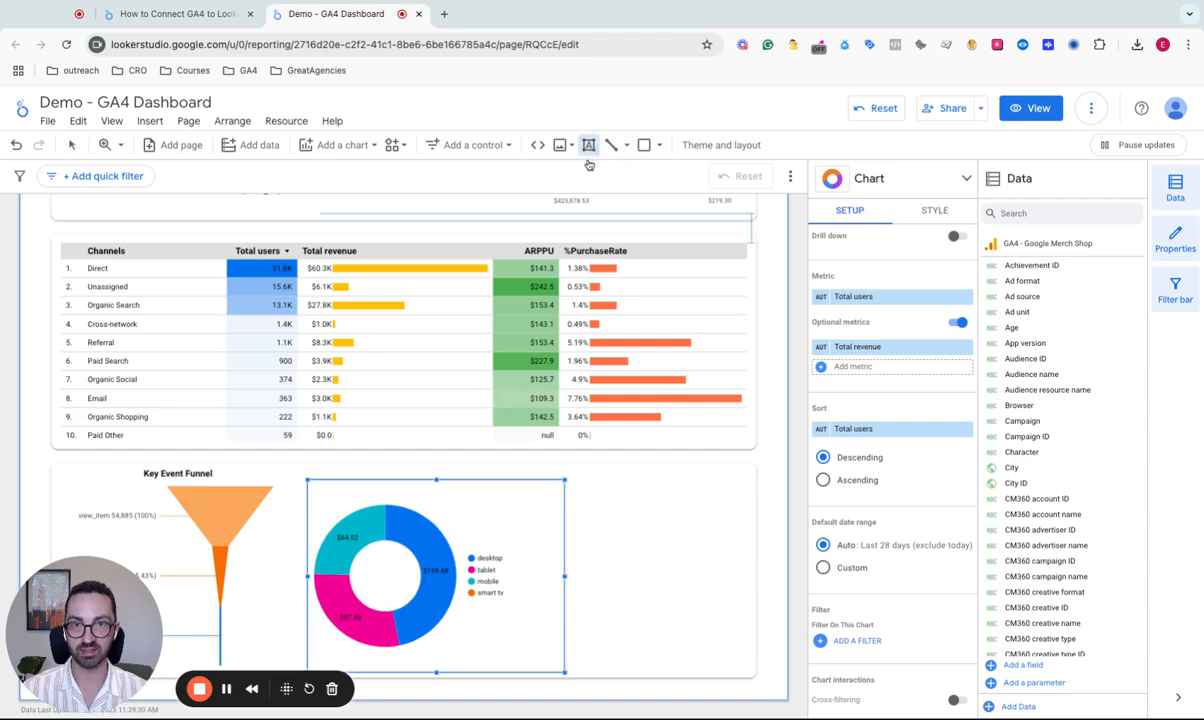
{"action": "left_click", "coordinate": [627, 508]}
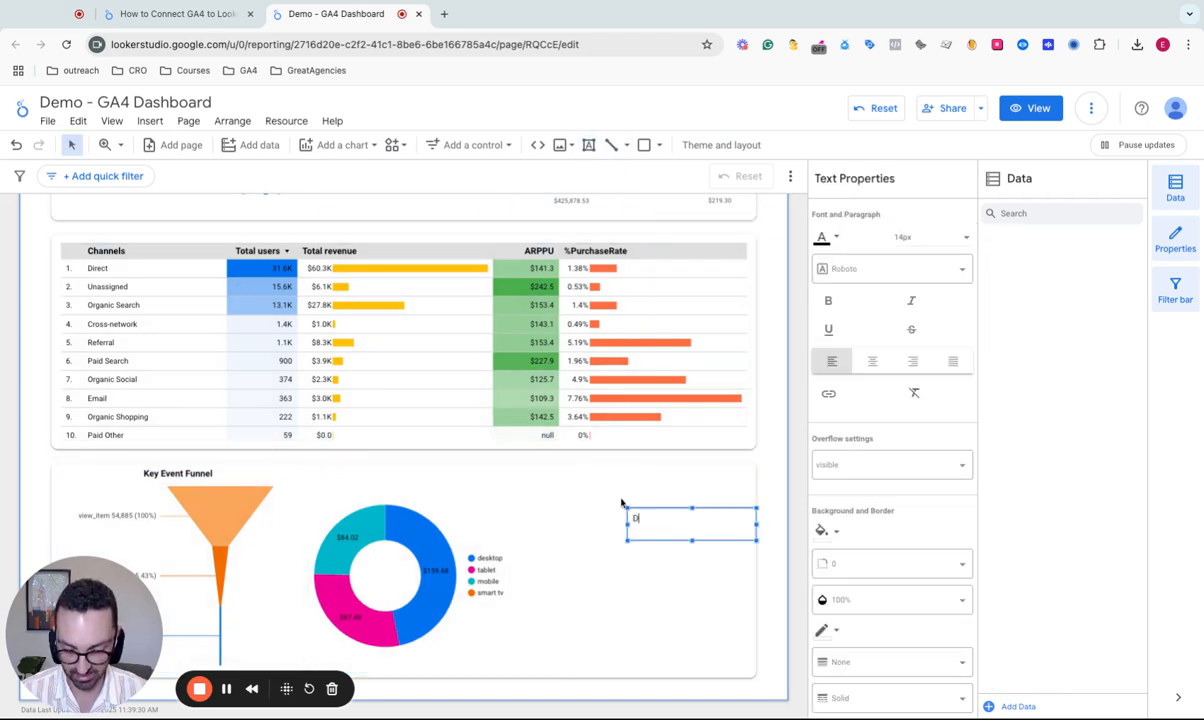
{"action": "type", "text": "DeVICE"}
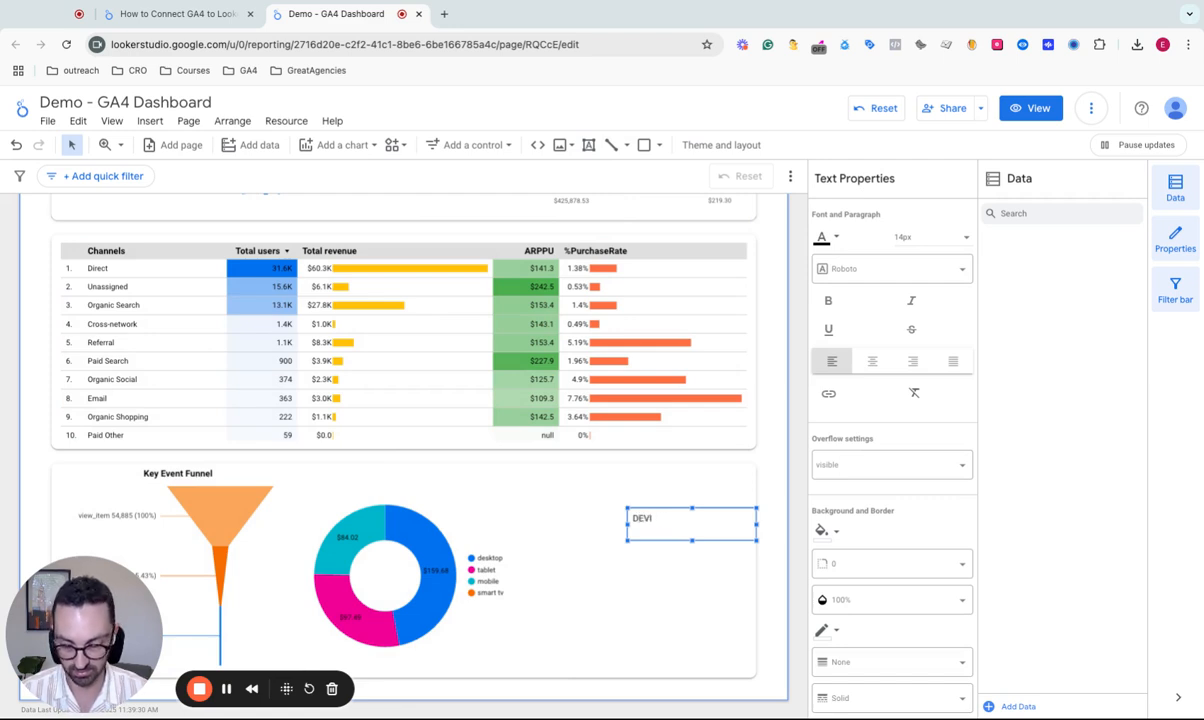
{"action": "type", "text": "CEC"}
{"action": "key", "text": "super+a"}
{"action": "key", "text": "super+b"}
{"action": "left_click", "coordinate": [872, 362]}
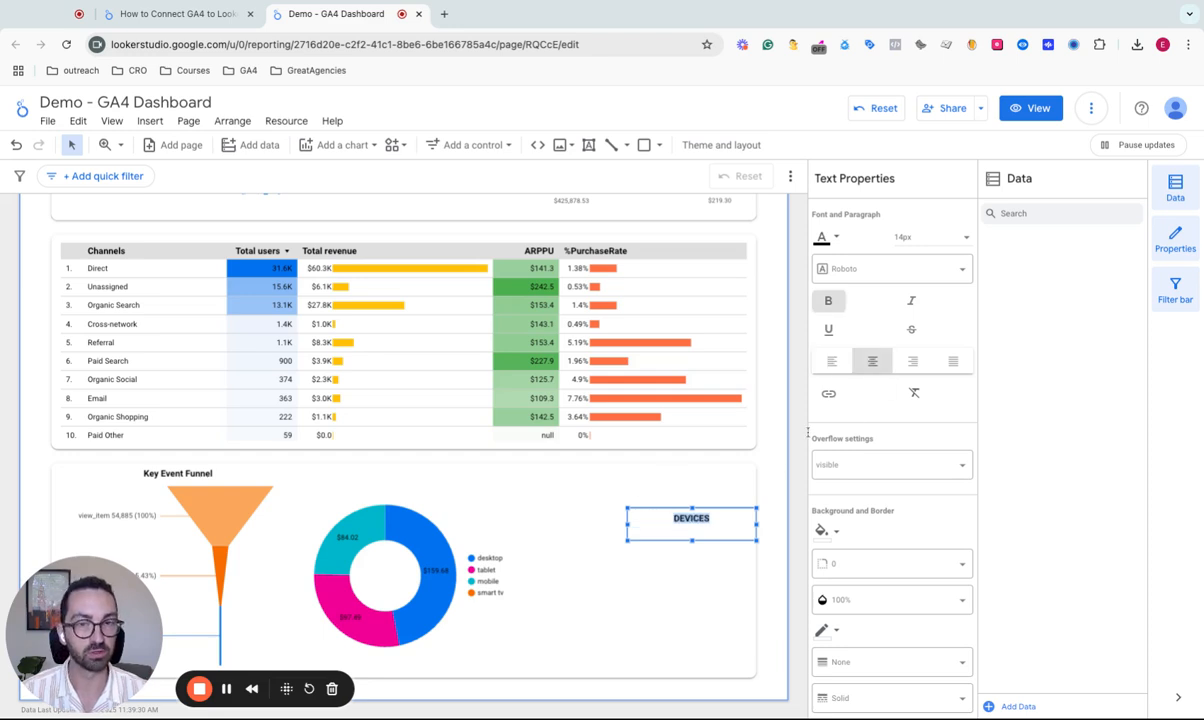
Step: Move the DEVICES text box above the doughnut chart, level with the Key Event Funnel title
{"action": "left_click_drag", "start_coordinate": [692, 540], "coordinate": [424, 463]}
{"action": "double_click", "coordinate": [691, 519]}
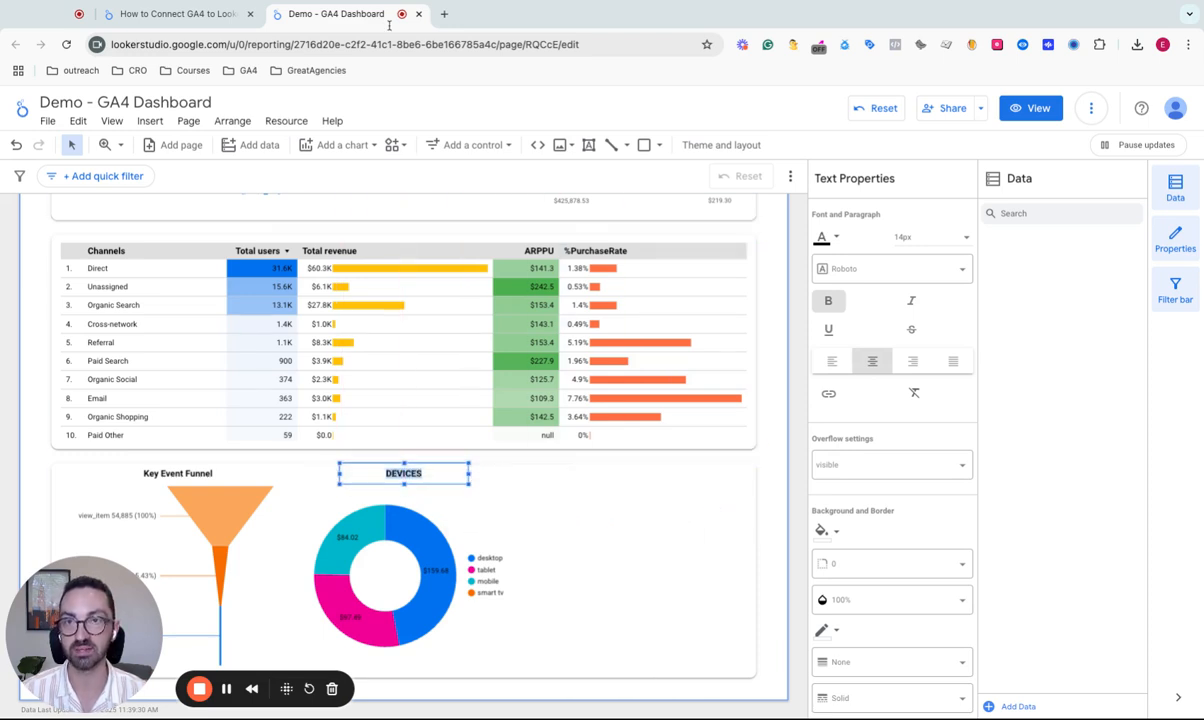
Step: Check the Devices chart in the reference report and set the dashboard doughnut chart's legend position to Bottom
{"action": "left_click", "coordinate": [170, 14]}
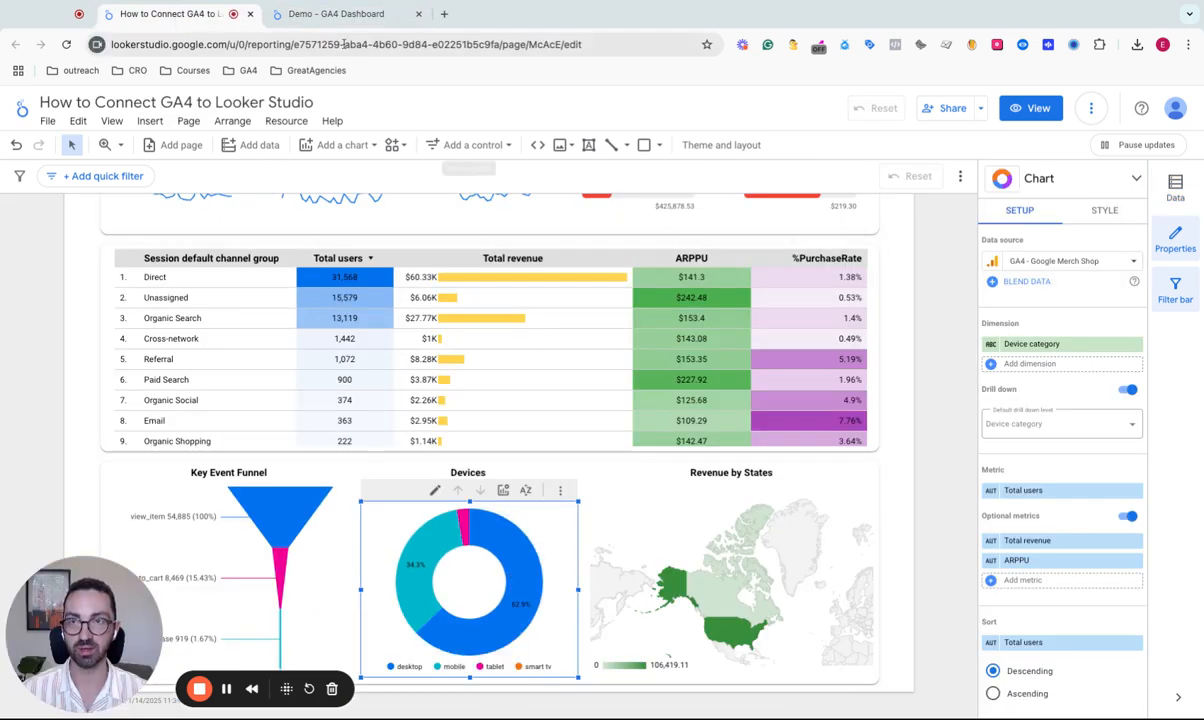
{"action": "left_click", "coordinate": [305, 14]}
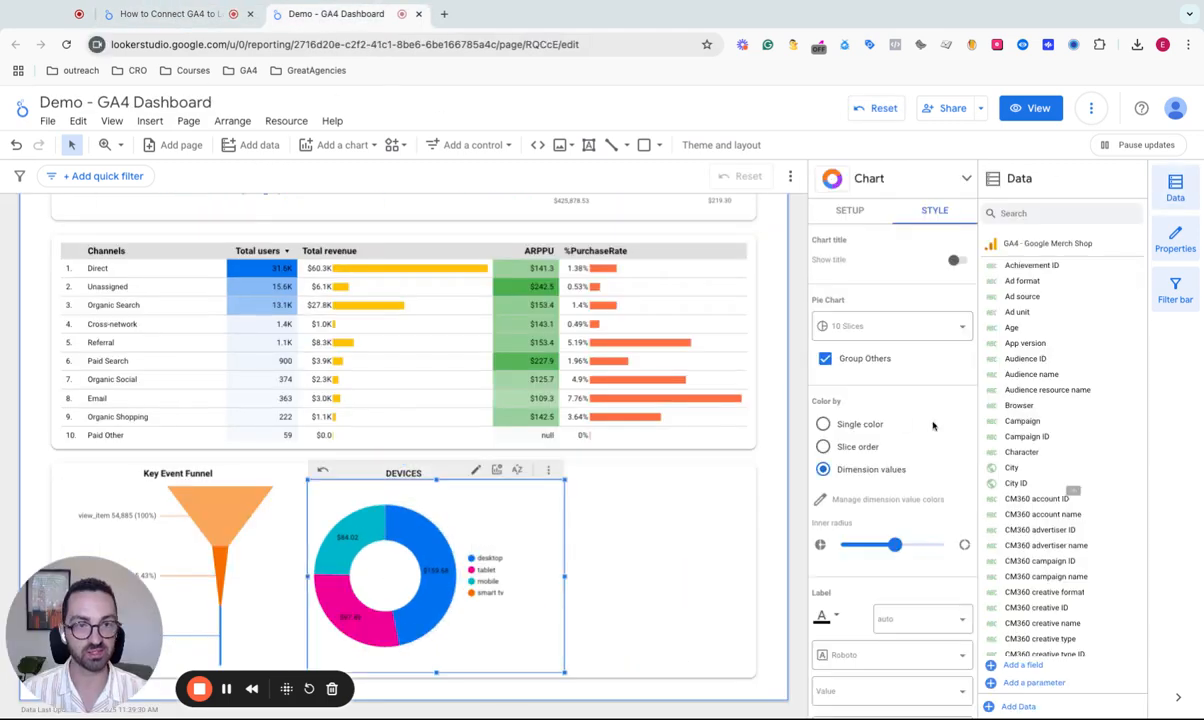
{"action": "scroll", "coordinate": [890, 450], "scroll_direction": "down", "scroll_amount": 5}
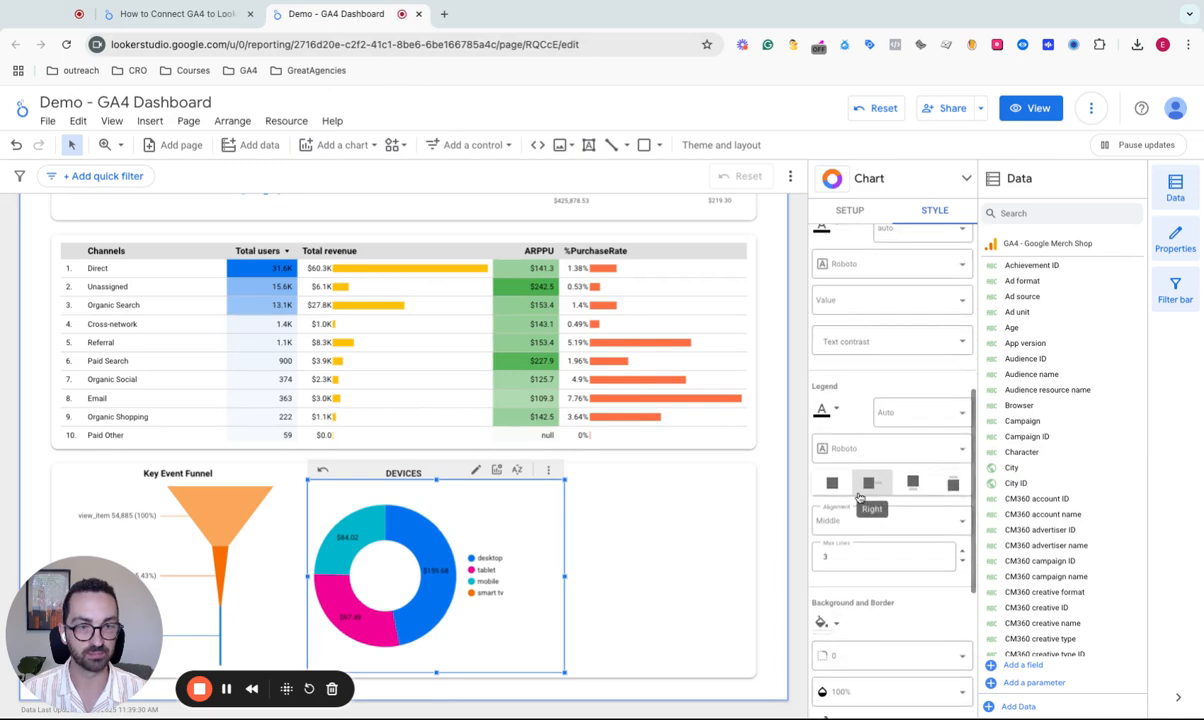
{"action": "left_click", "coordinate": [912, 484]}
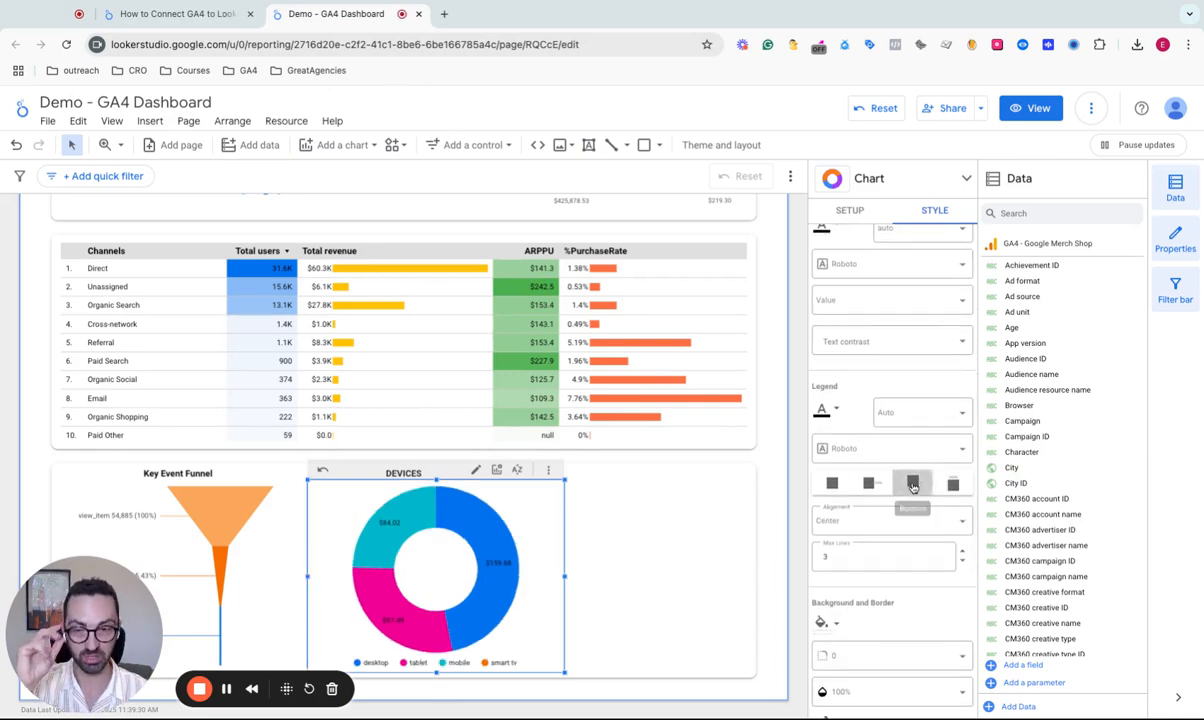
Step: Narrow the doughnut chart and centre it under the DEVICES title
{"action": "left_click_drag", "start_coordinate": [566, 577], "coordinate": [505, 581]}
{"action": "left_click_drag", "start_coordinate": [416, 570], "coordinate": [412, 568]}
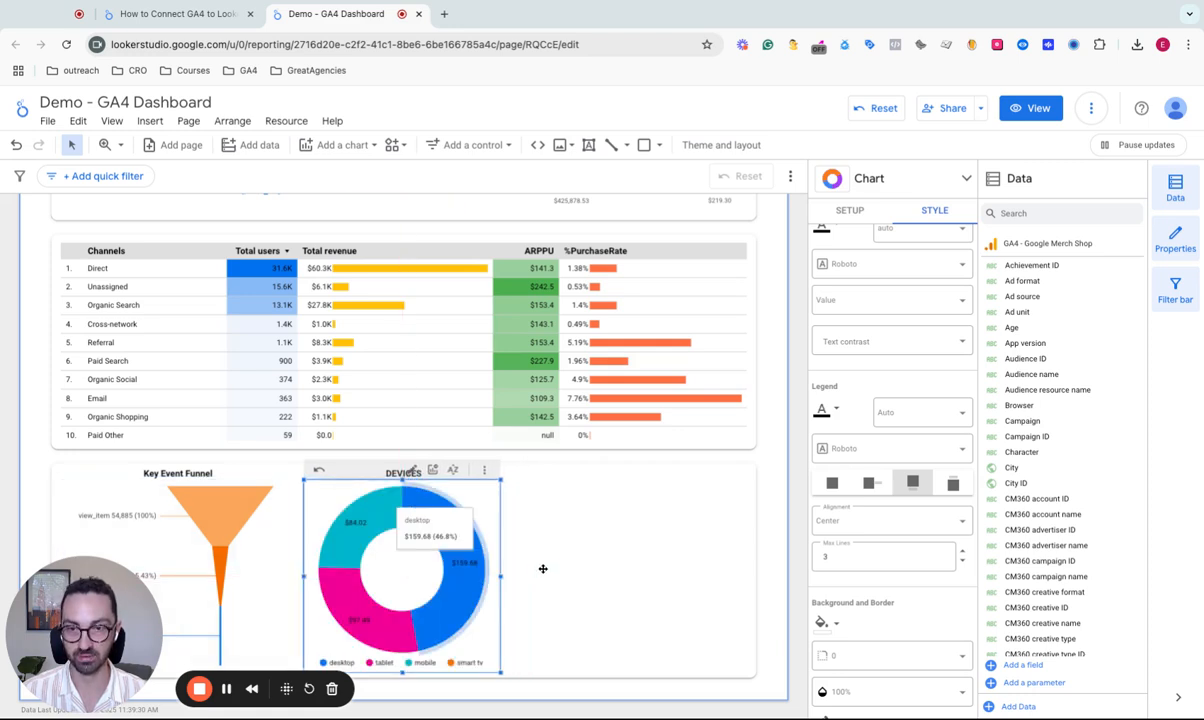
{"action": "left_click", "coordinate": [555, 507]}
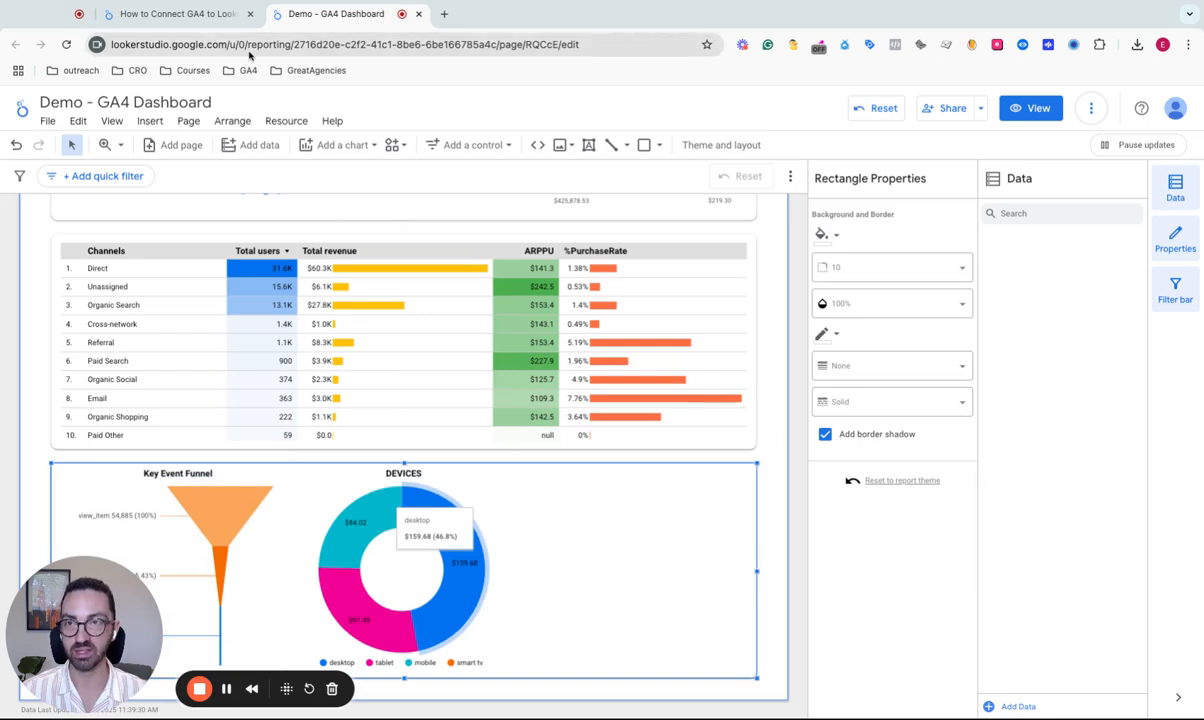
Step: Compare the reference report's Devices chart with the dashboard's doughnut chart and review its dimension, metric and sort setup
{"action": "left_click", "coordinate": [220, 16]}
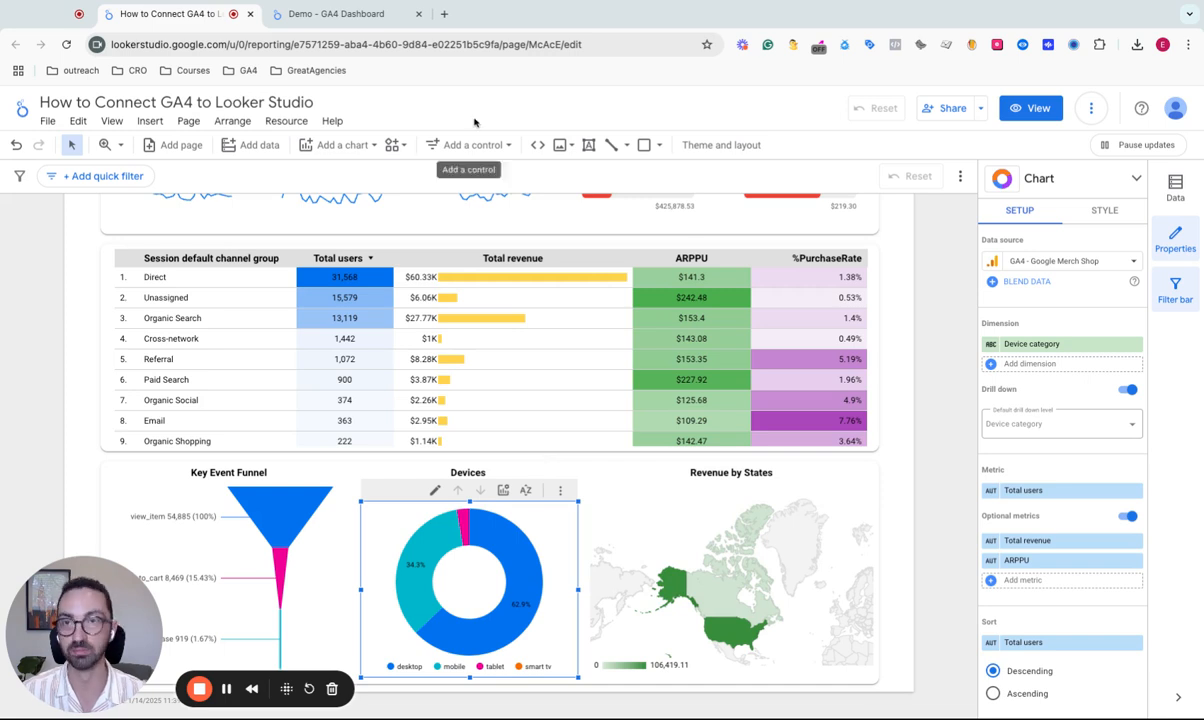
{"action": "left_click", "coordinate": [370, 6]}
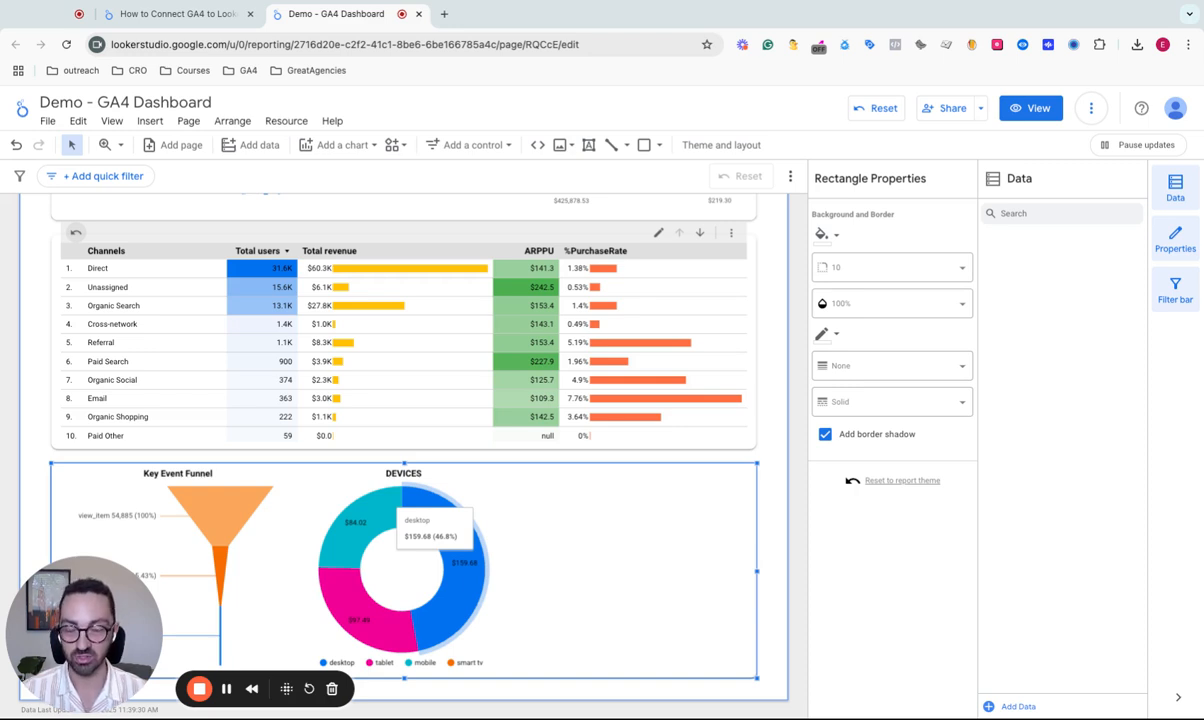
{"action": "left_click", "coordinate": [398, 577]}
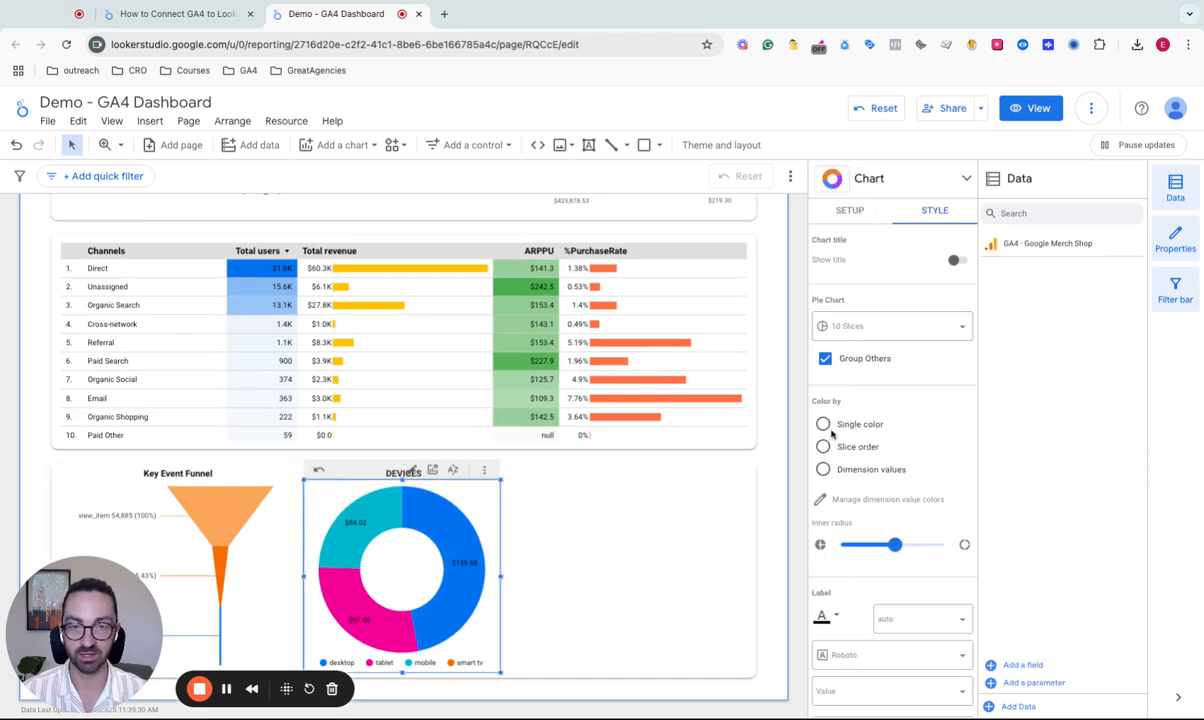
{"action": "left_click", "coordinate": [849, 210]}
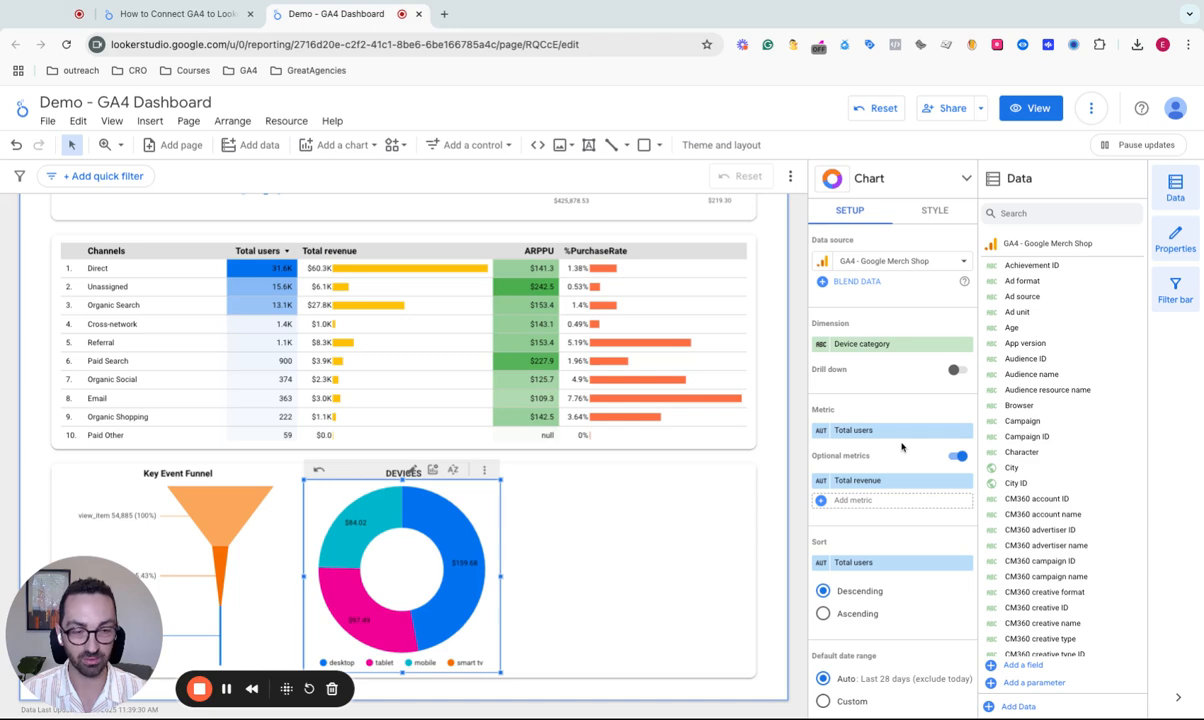
{"action": "scroll", "coordinate": [901, 447], "scroll_direction": "down", "scroll_amount": 3}
{"action": "scroll", "coordinate": [901, 447], "scroll_direction": "up", "scroll_amount": 3}
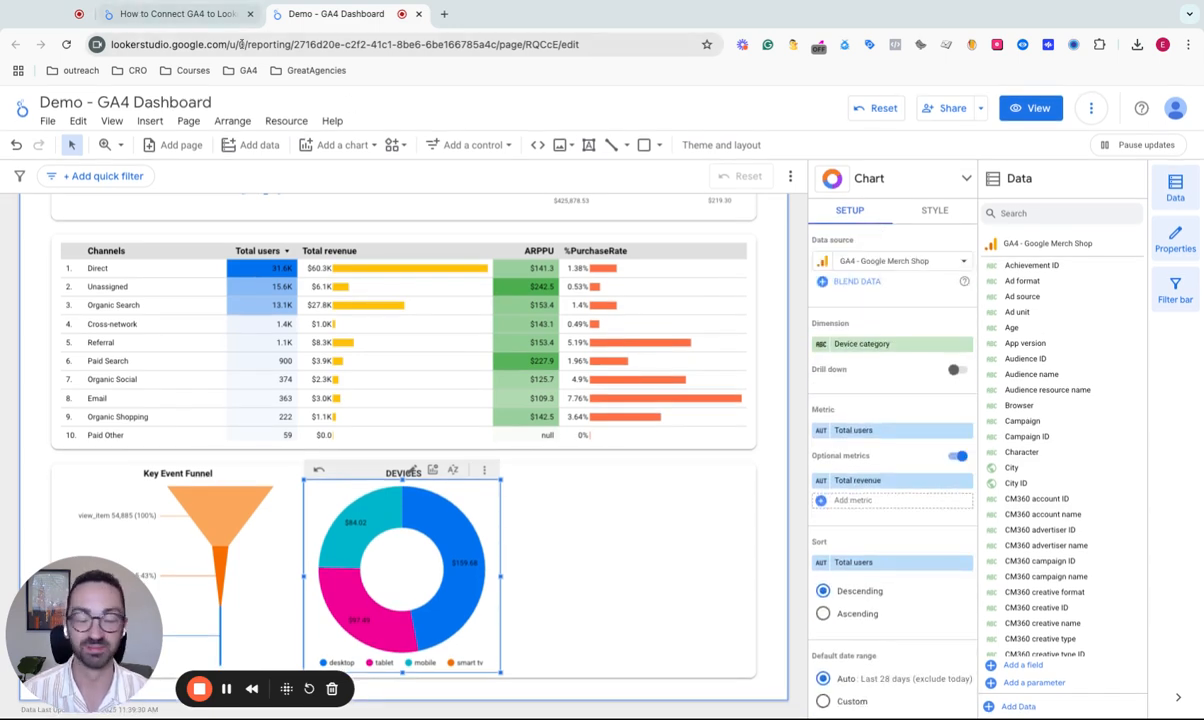